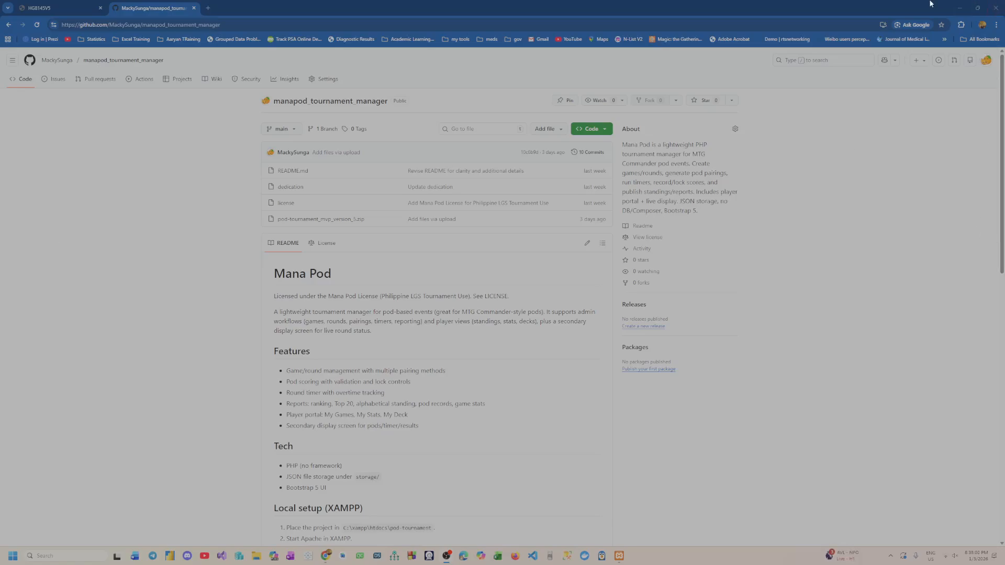
{"action": "left_click_drag", "start_coordinate": [905, 7], "coordinate": [392, 72]}
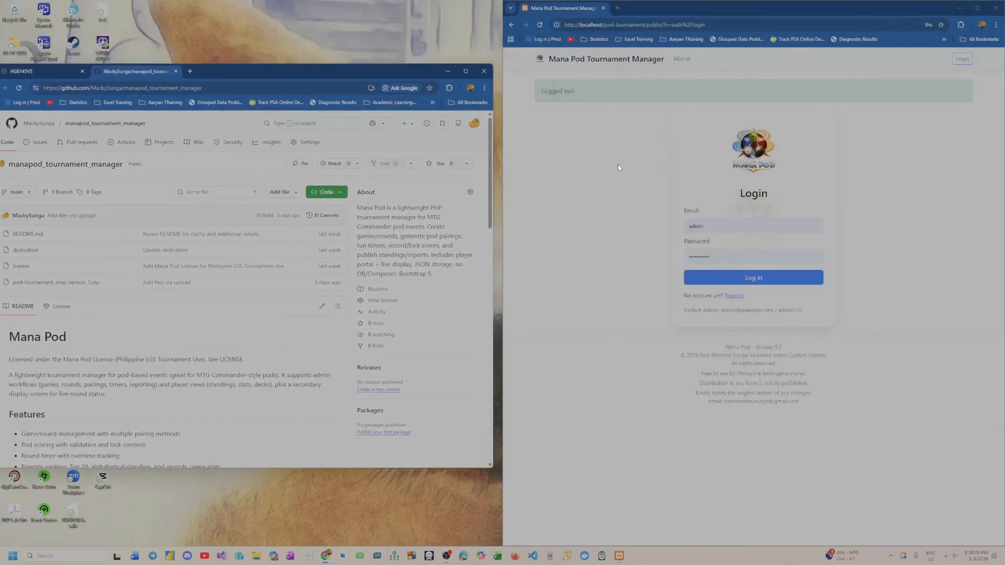
{"action": "left_click_drag", "start_coordinate": [331, 71], "coordinate": [446, 74]}
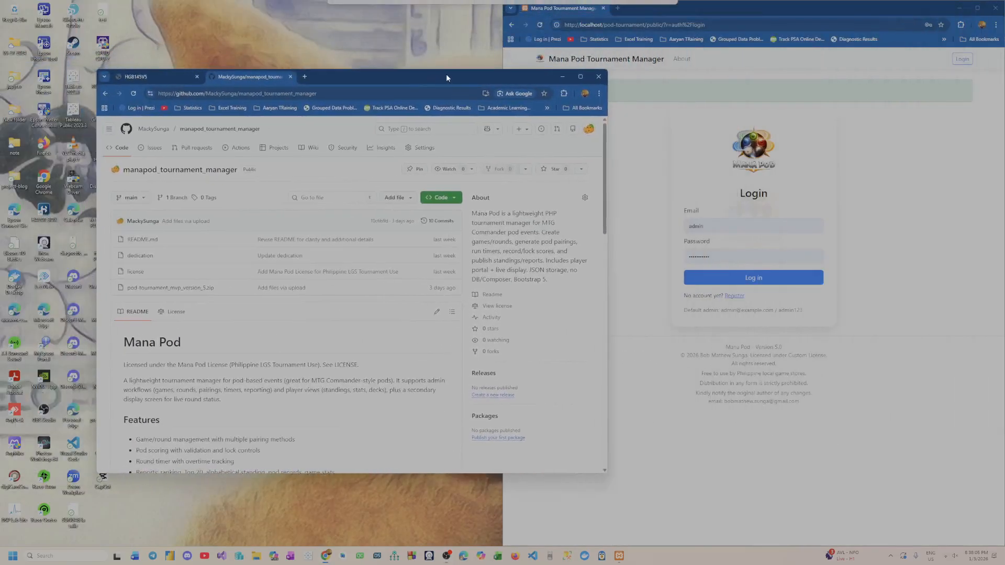
{"action": "left_click", "coordinate": [584, 76]}
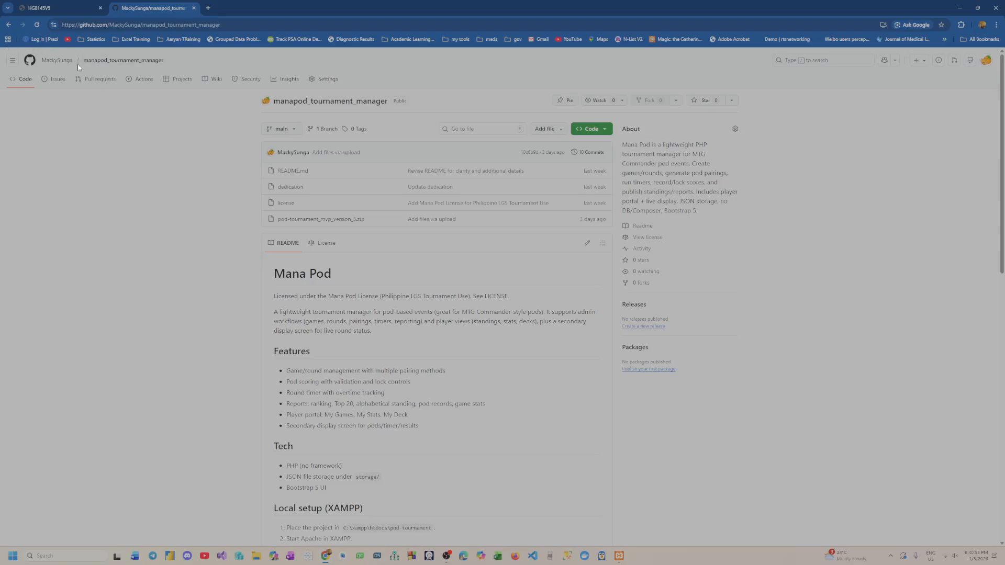
Open the manapod_tournament_manager repository from the owner's profile by way of the repository list
{"action": "left_click_drag", "start_coordinate": [242, 25], "coordinate": [60, 26]}
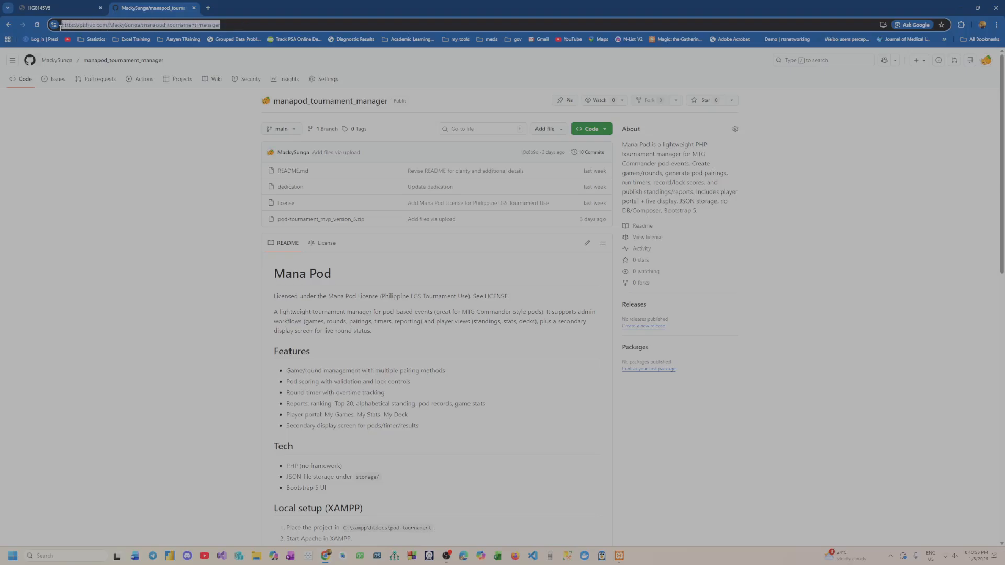
{"action": "left_click", "coordinate": [230, 22]}
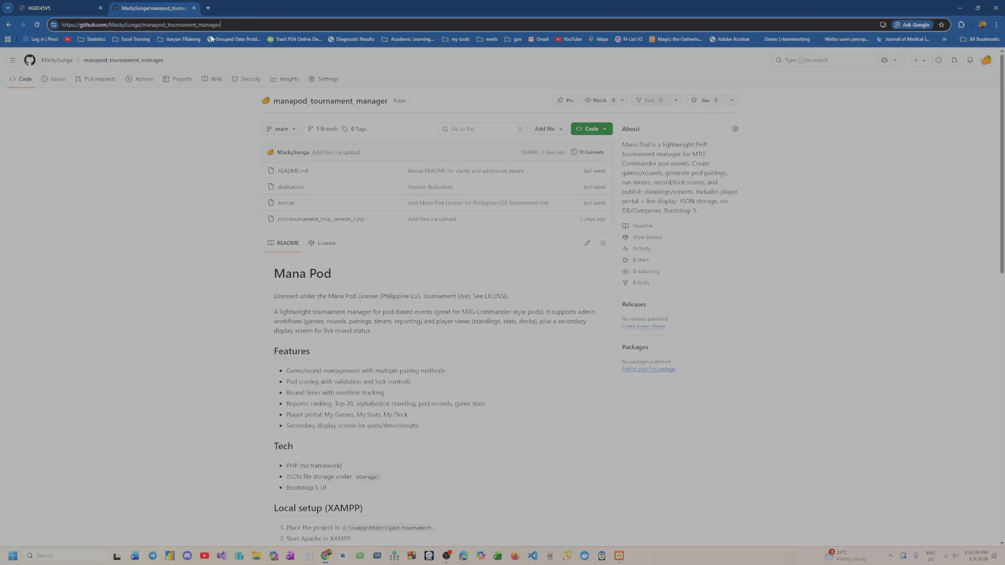
{"action": "left_click", "coordinate": [45, 63]}
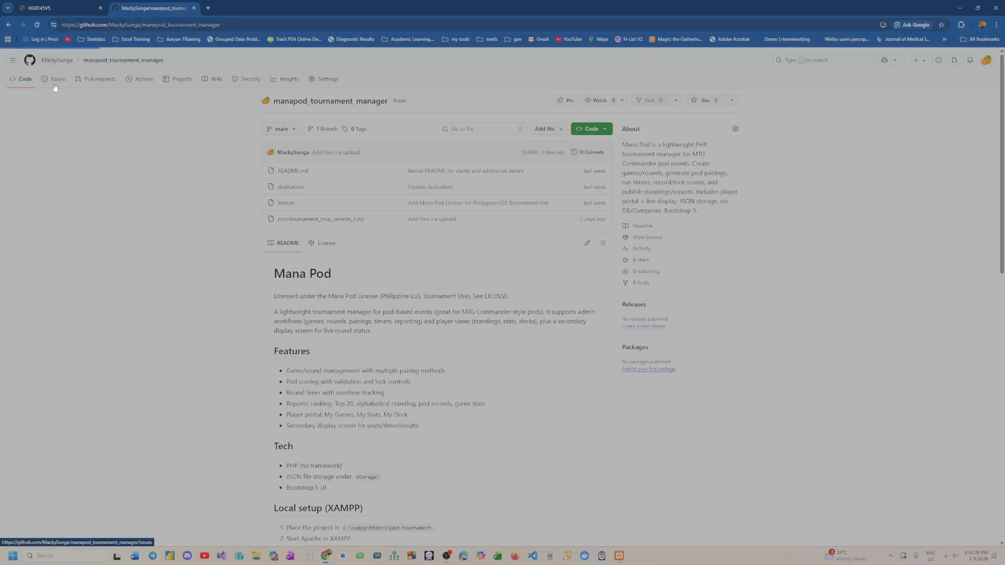
{"action": "left_click", "coordinate": [13, 61]}
{"action": "left_click", "coordinate": [142, 131]}
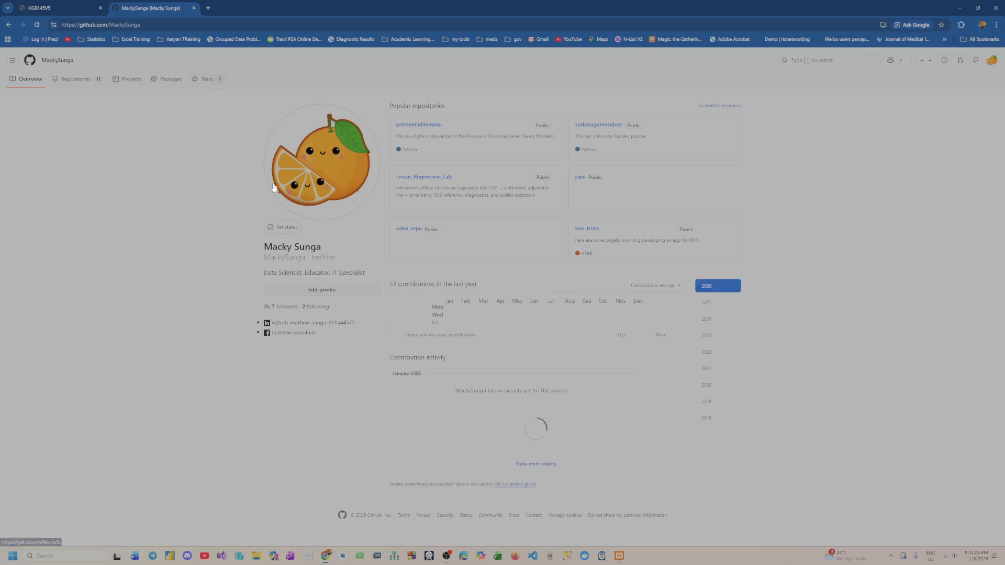
{"action": "left_click", "coordinate": [74, 80]}
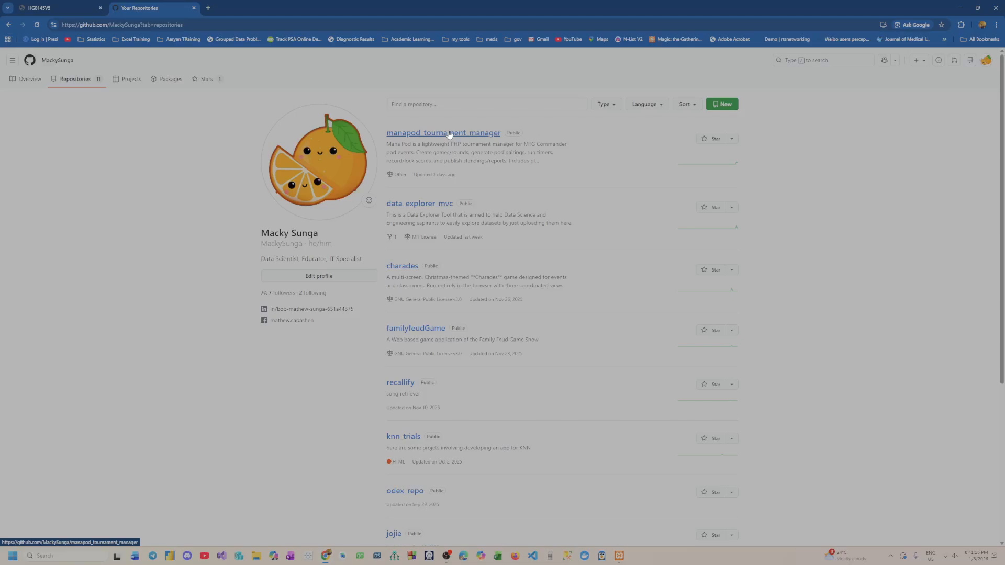
{"action": "left_click", "coordinate": [446, 135]}
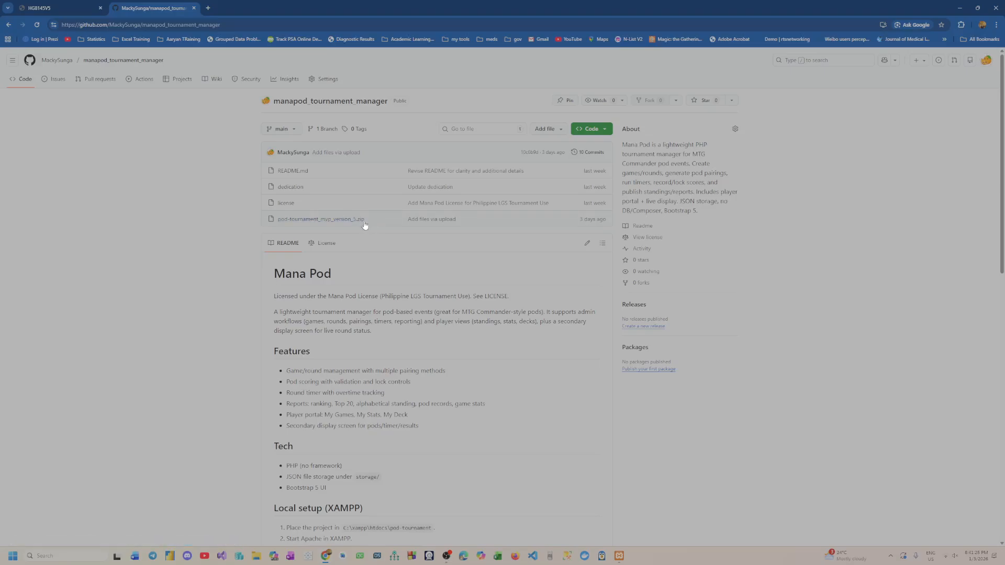
Download pod-tournament_mvp_version_5.zip from the repository and show the downloaded file in its folder
{"action": "left_click", "coordinate": [341, 220]}
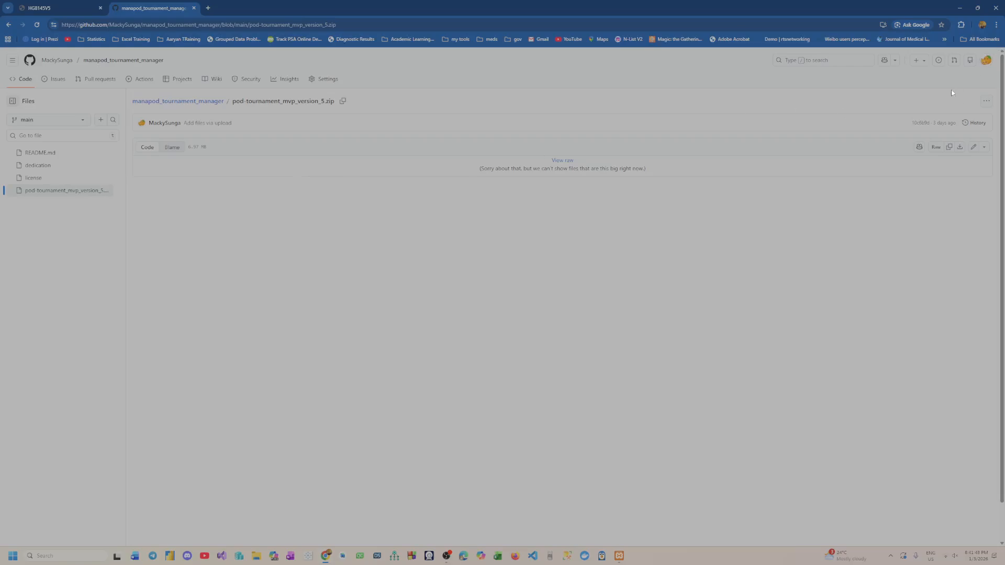
{"action": "left_click", "coordinate": [986, 100]}
{"action": "left_click", "coordinate": [916, 132]}
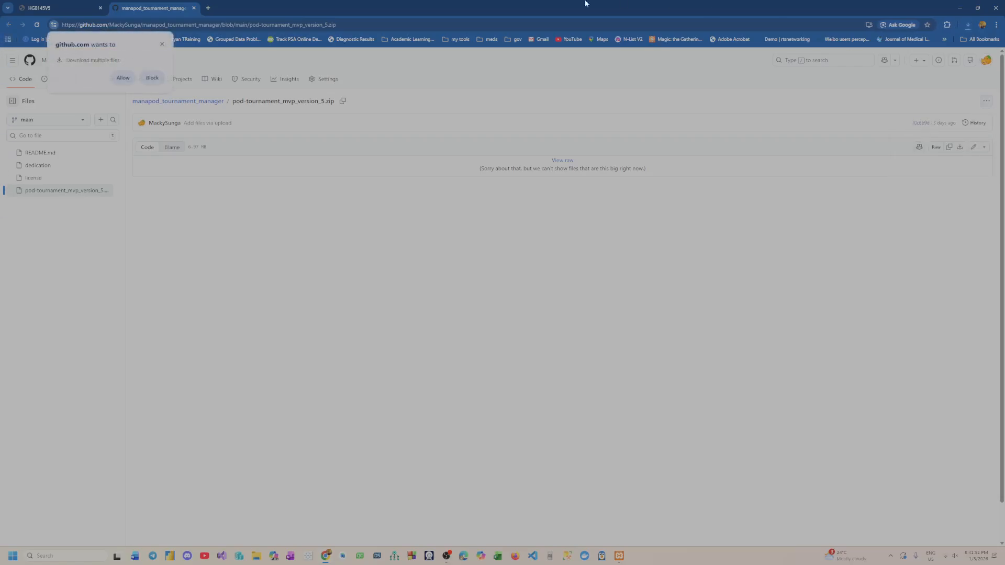
{"action": "left_click", "coordinate": [970, 26]}
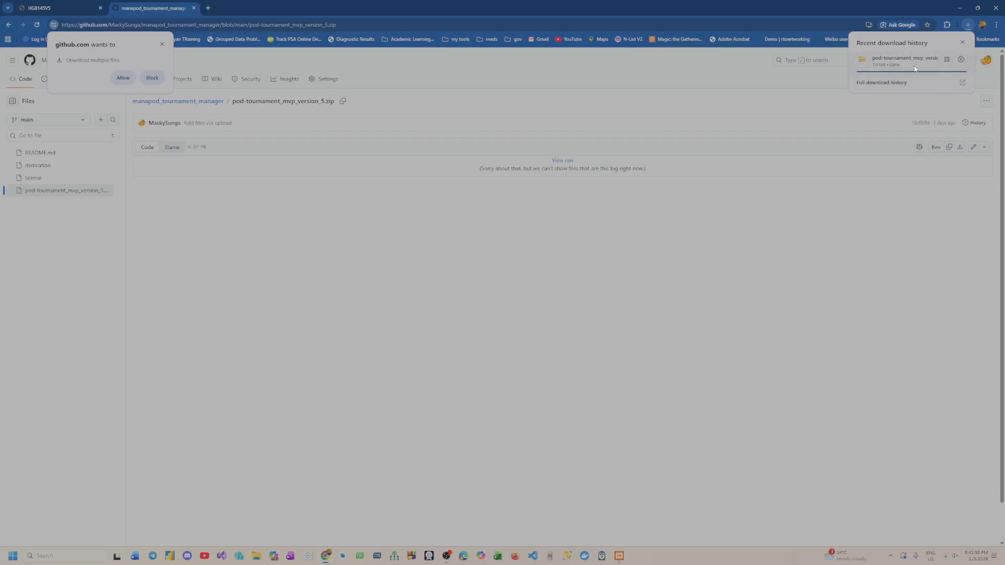
{"action": "left_click", "coordinate": [947, 61]}
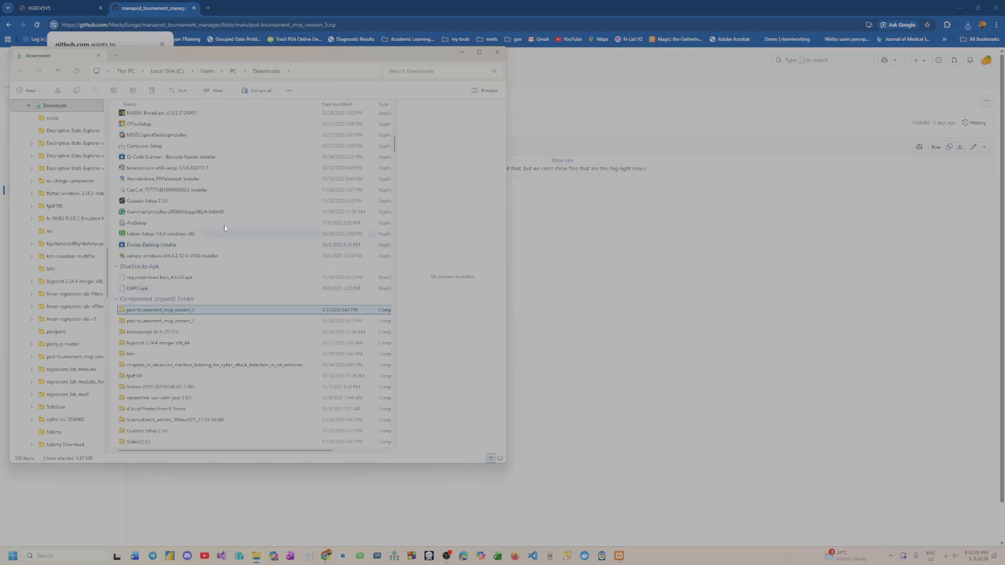
{"action": "left_click_drag", "start_coordinate": [400, 53], "coordinate": [0, 105]}
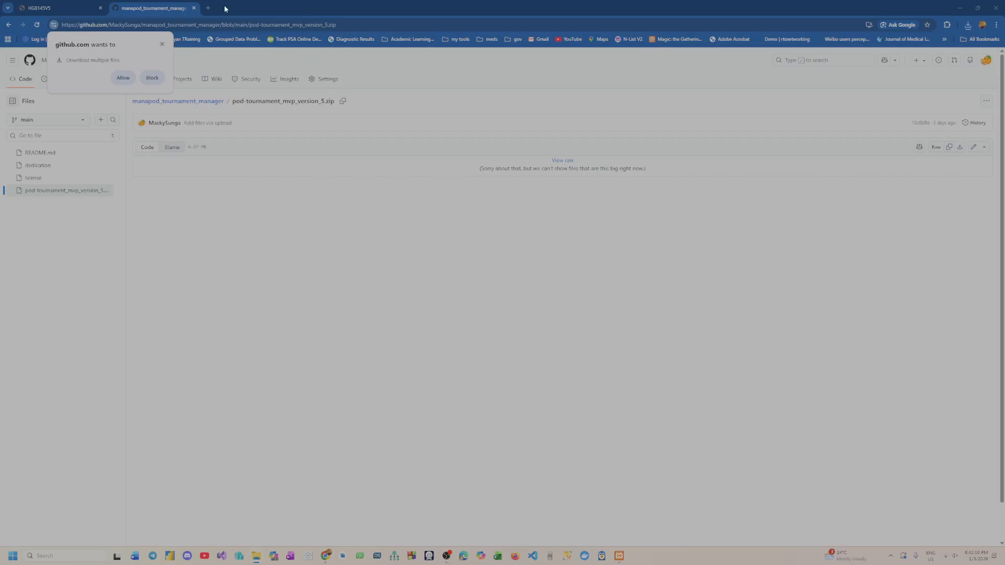
Open the Apache Friends XAMPP download site in a new browser tab
{"action": "left_click", "coordinate": [208, 7]}
{"action": "type", "text": "x"}
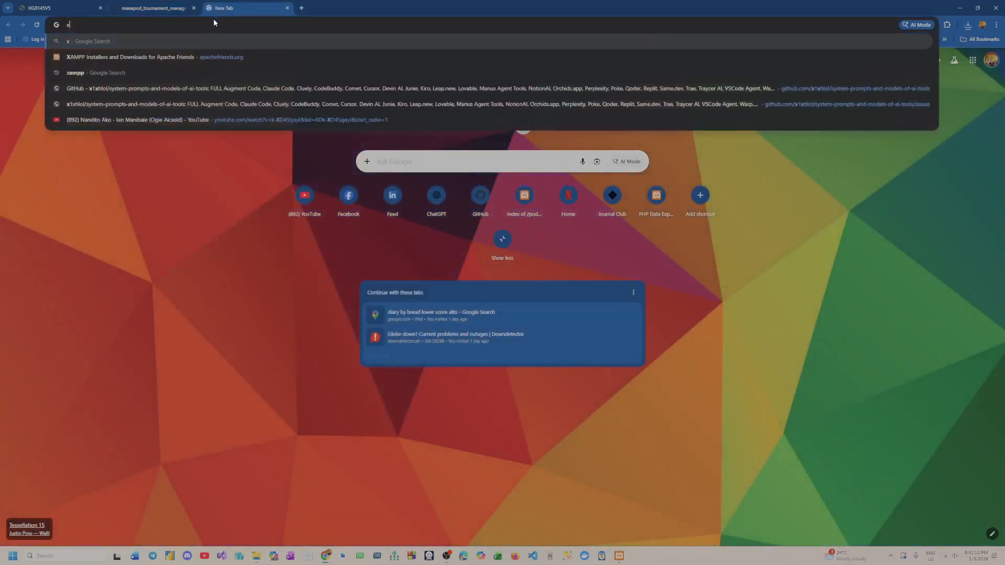
{"action": "type", "text": "am"}
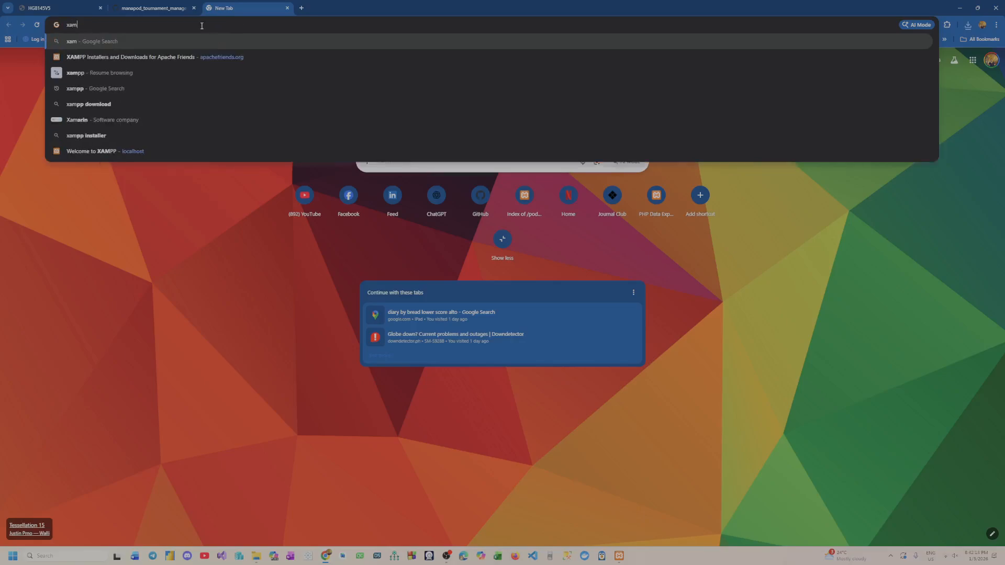
{"action": "left_click", "coordinate": [135, 58]}
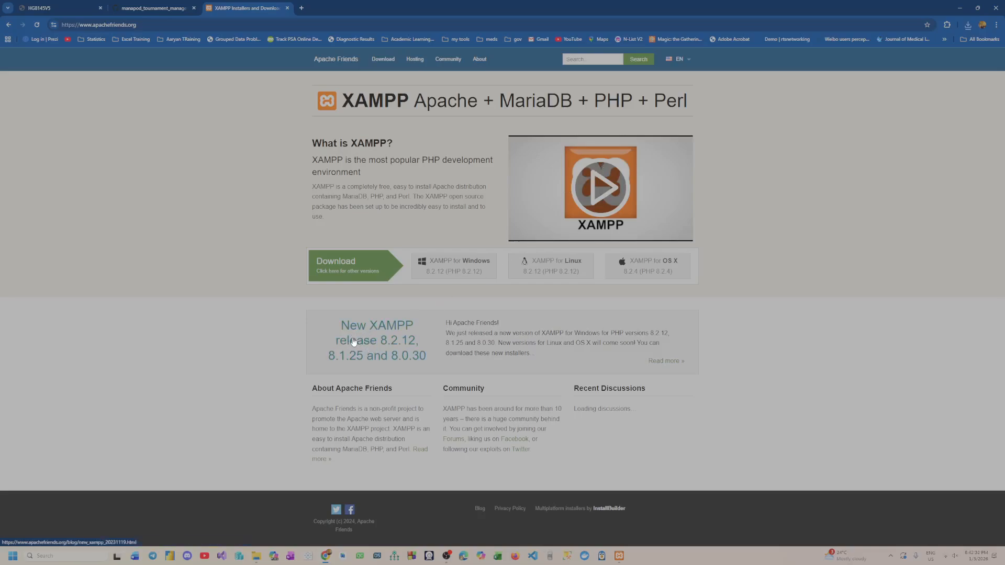
Switch to the XAMPP Control Panel, stop Apache and MySQL, and start Apache again
{"action": "left_click", "coordinate": [626, 559]}
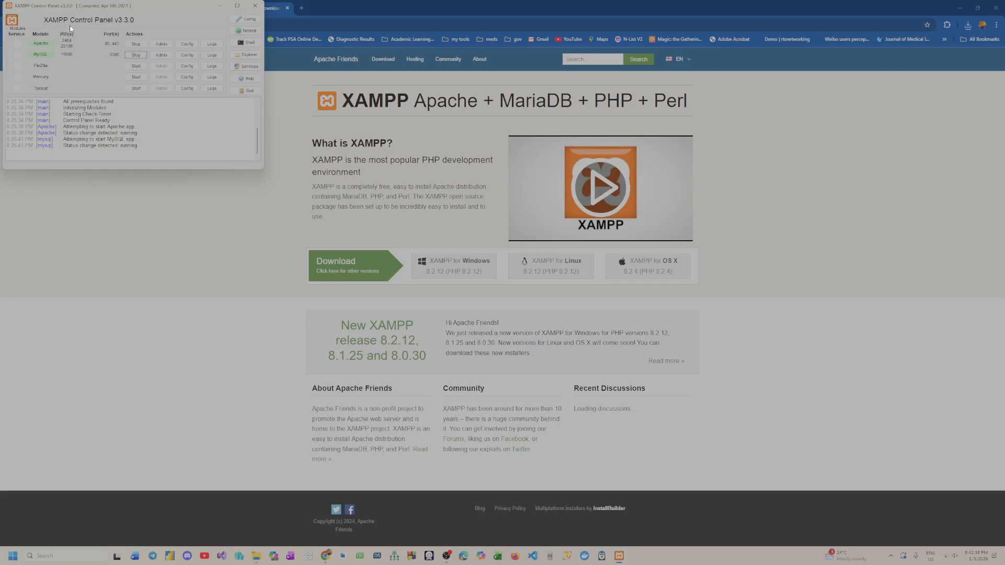
{"action": "left_click", "coordinate": [132, 45]}
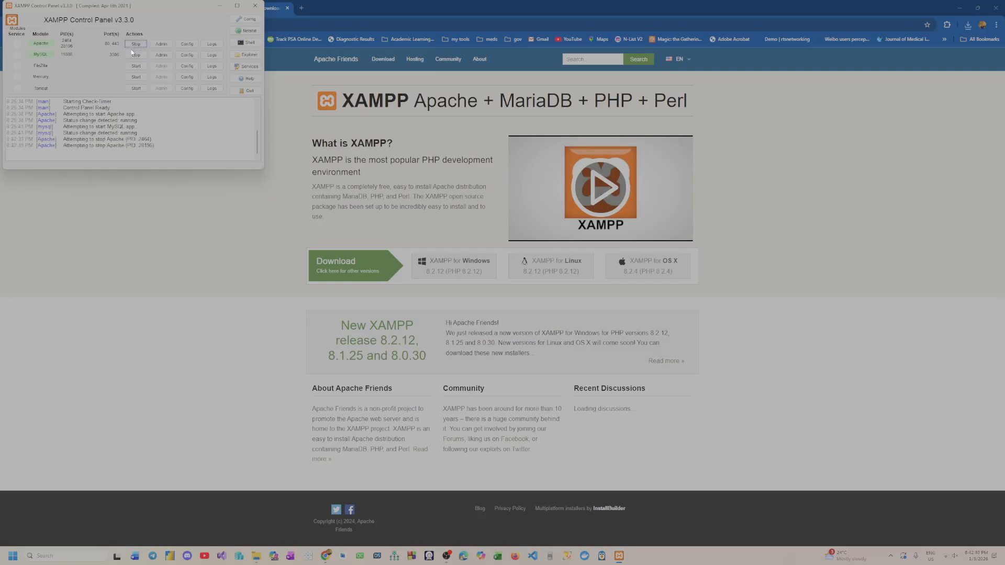
{"action": "left_click", "coordinate": [134, 55]}
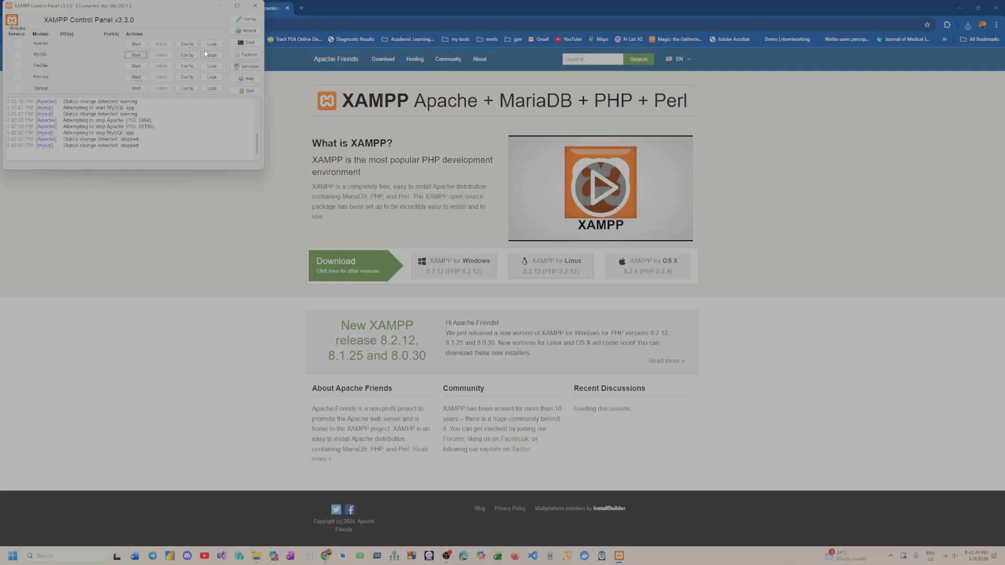
{"action": "left_click", "coordinate": [138, 46]}
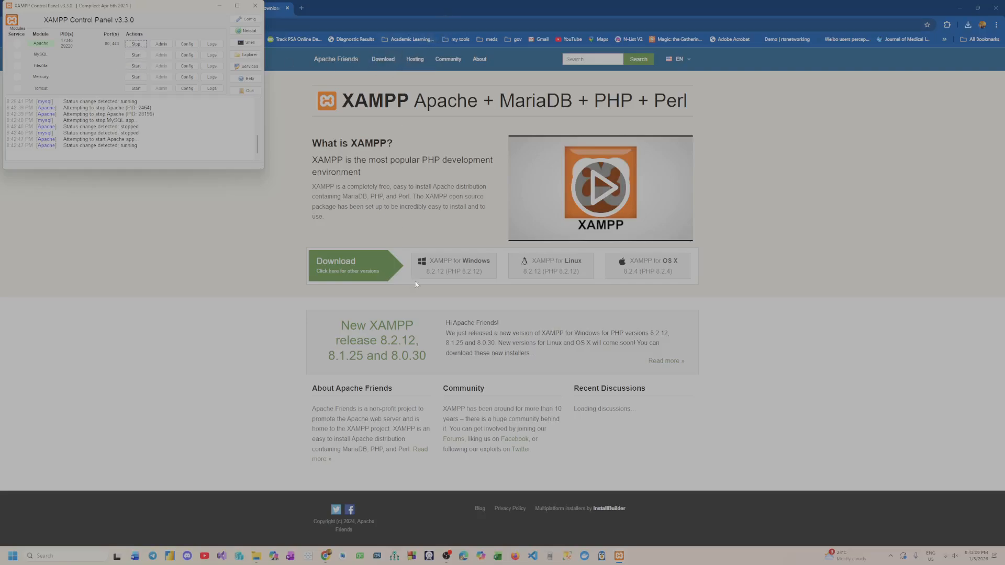
{"action": "left_click_drag", "start_coordinate": [507, 9], "coordinate": [399, 84]}
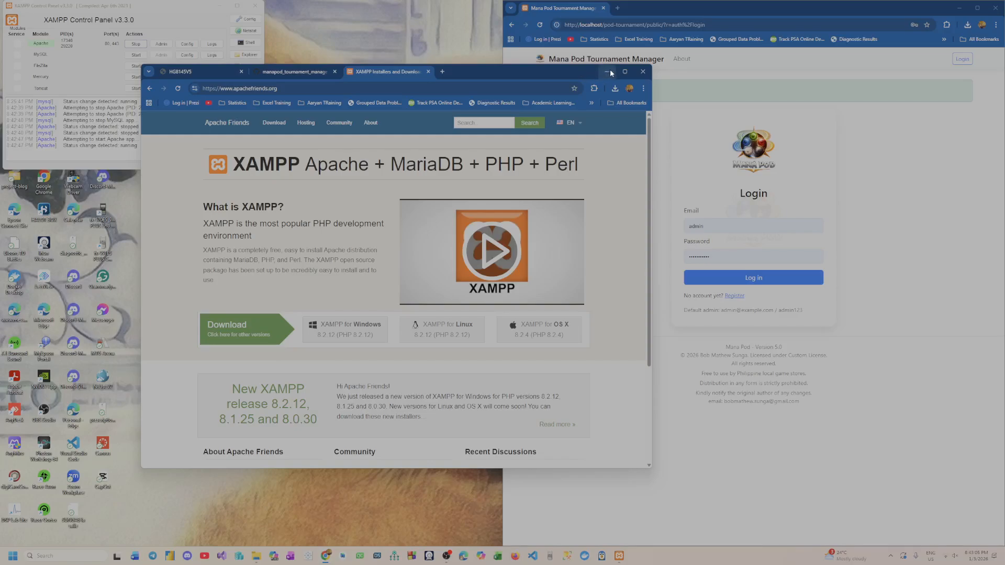
{"action": "left_click", "coordinate": [625, 72]}
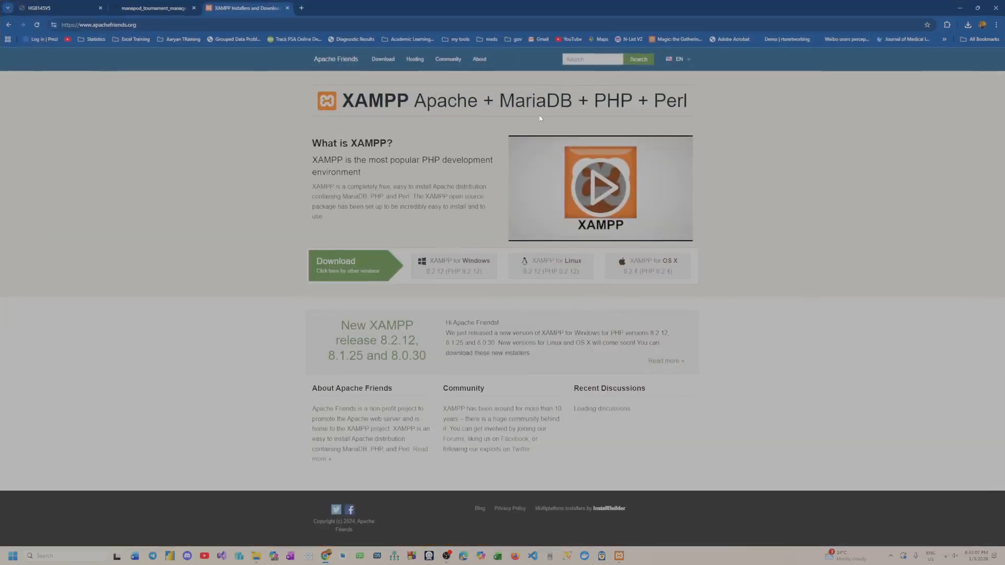
Switch to the Downloads folder and extract all of pod-tournament_mvp_version_5.zip into the proposed pod-tournament_mvp_version_5 destination folder
{"action": "left_click", "coordinate": [157, 8]}
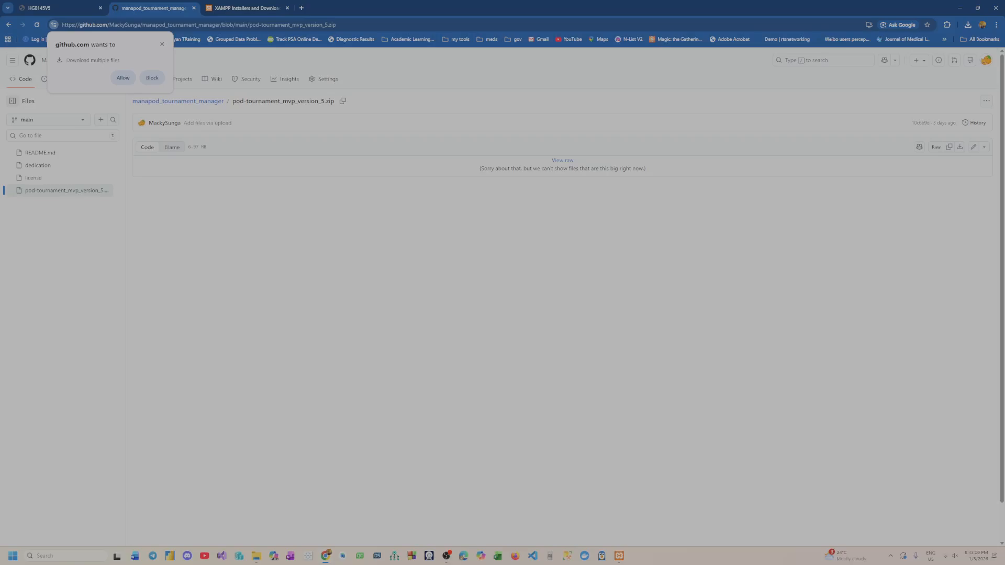
{"action": "left_click_drag", "start_coordinate": [0, 84], "coordinate": [513, 87]}
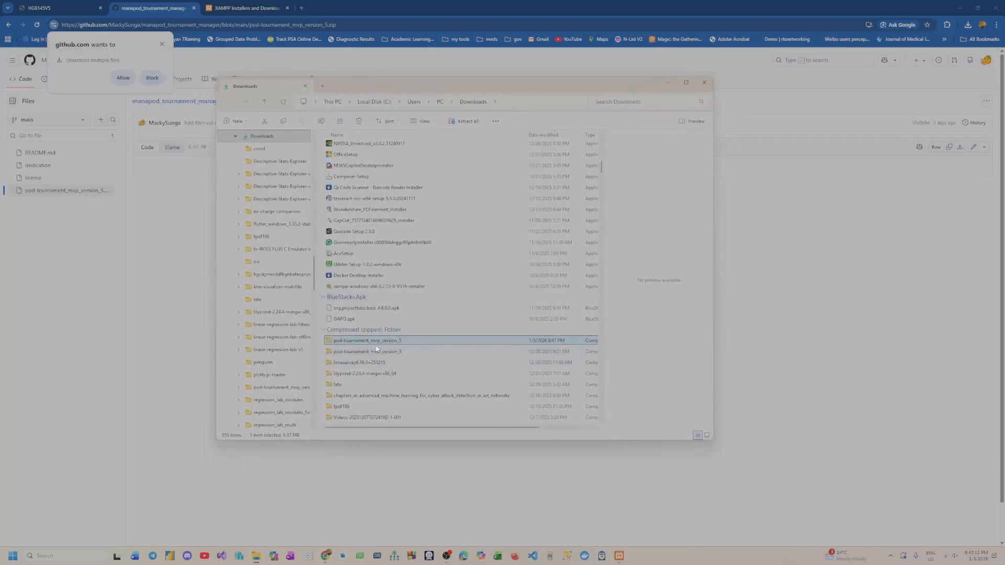
{"action": "right_click", "coordinate": [376, 343]}
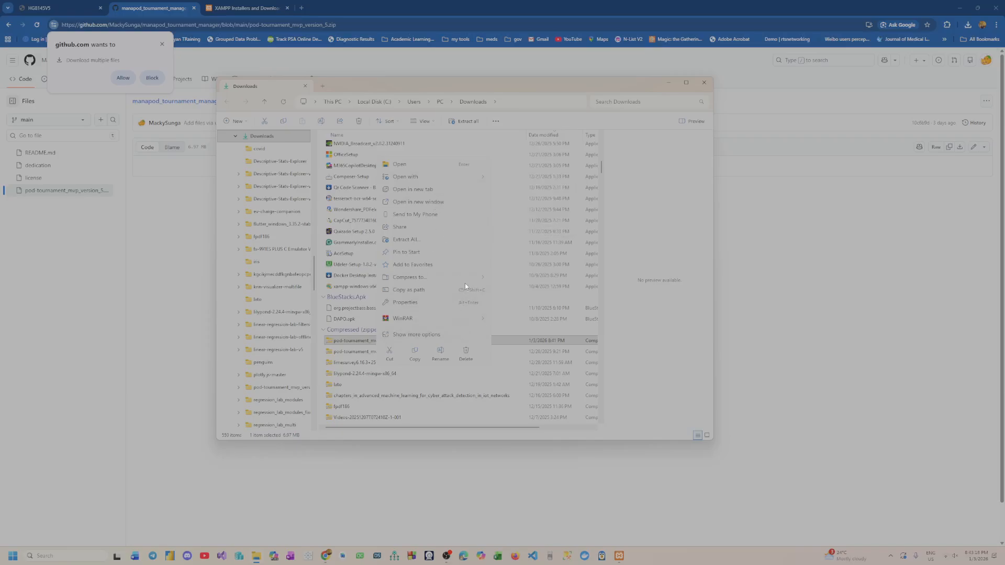
{"action": "right_click", "coordinate": [346, 341]}
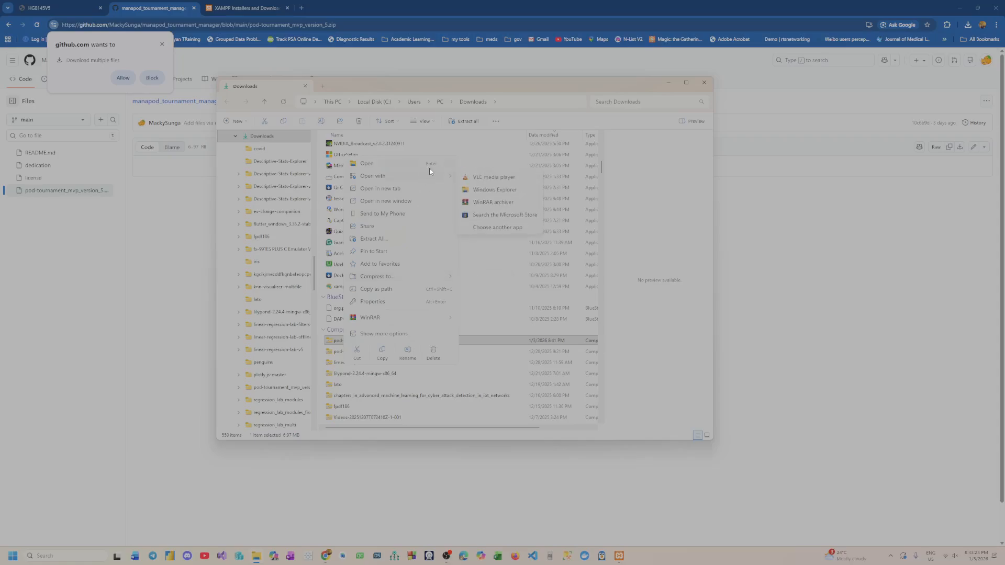
{"action": "mouse_move", "coordinate": [433, 280]}
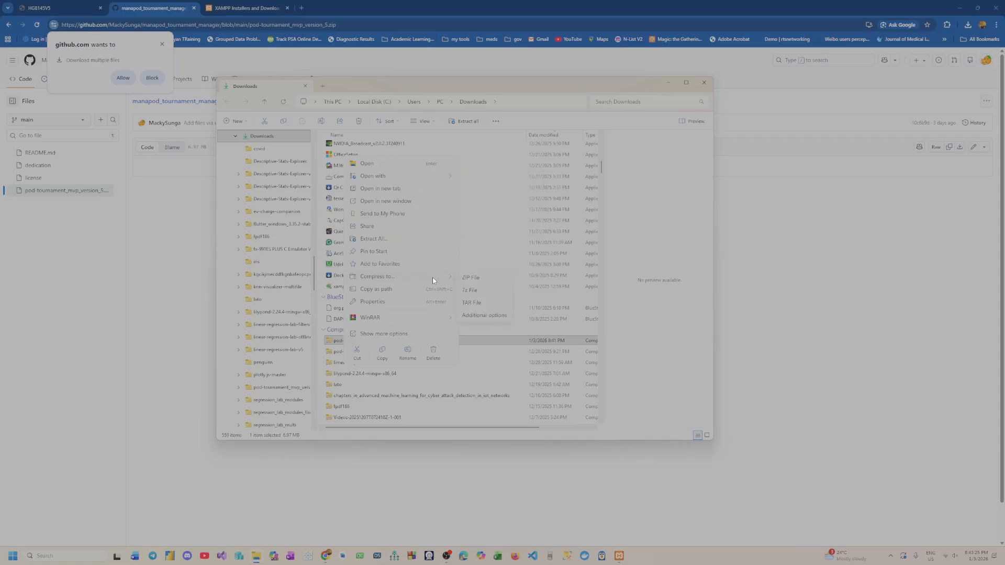
{"action": "left_click", "coordinate": [434, 240]}
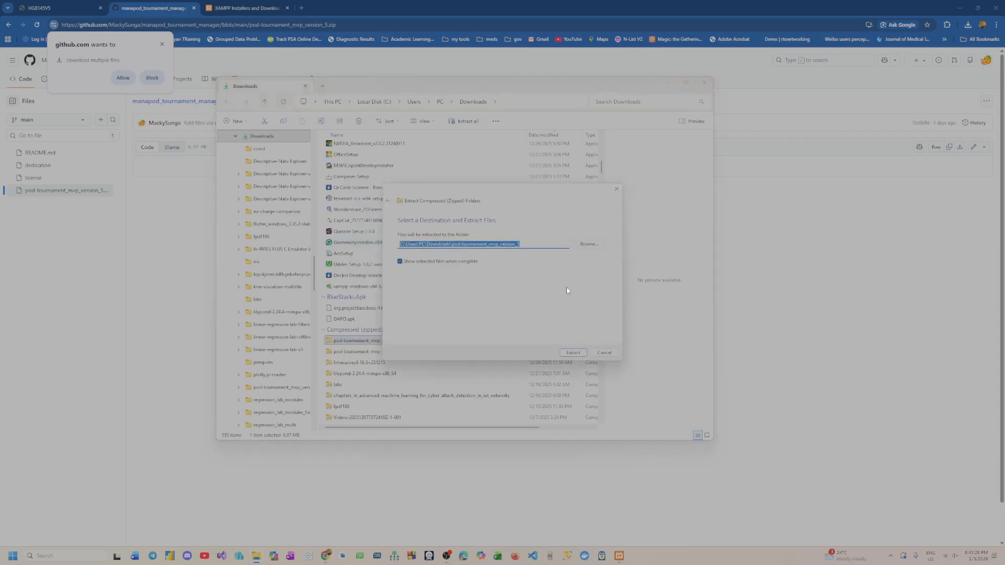
{"action": "left_click", "coordinate": [574, 352]}
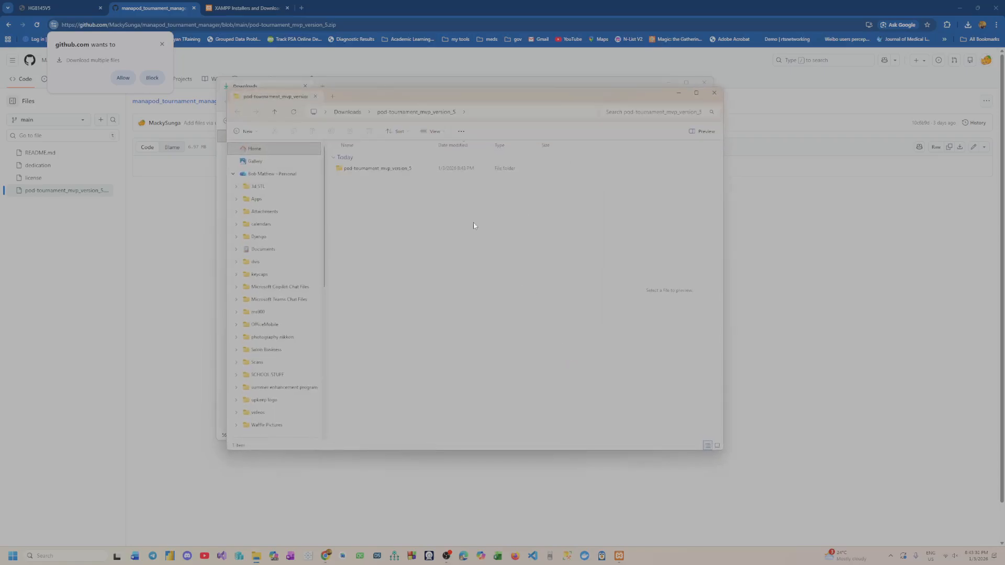
Open the inner pod-tournament_mvp_version_5 folder of the extracted files and select the pod-tournament folder
{"action": "double_click", "coordinate": [400, 166]}
{"action": "left_click", "coordinate": [402, 168]}
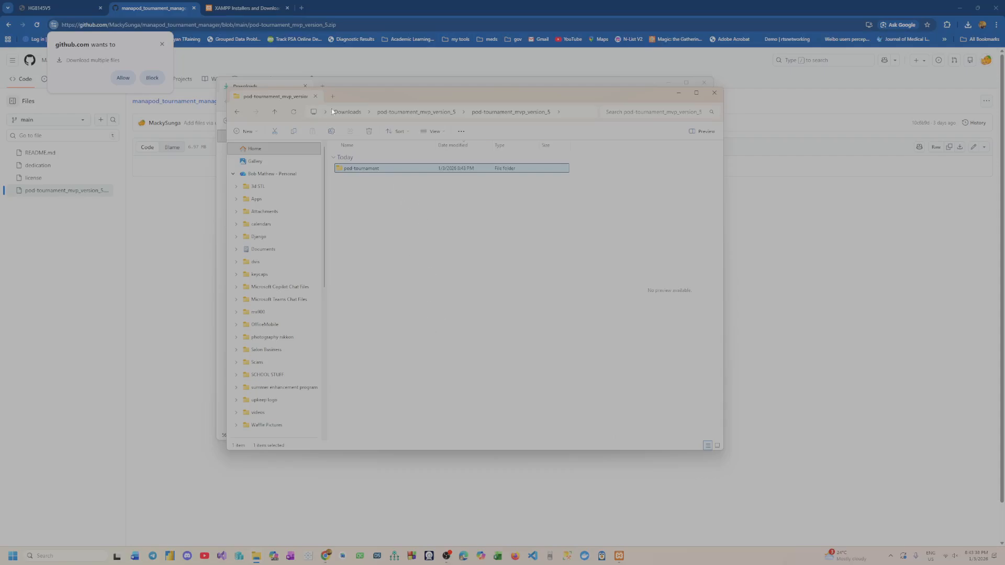
{"action": "left_click", "coordinate": [237, 113]}
{"action": "double_click", "coordinate": [398, 168]}
{"action": "left_click", "coordinate": [375, 171]}
Open a new File Explorer window, browse to C:\xampp\htdocs, and select the pod-tournament folder there
{"action": "right_click", "coordinate": [256, 556]}
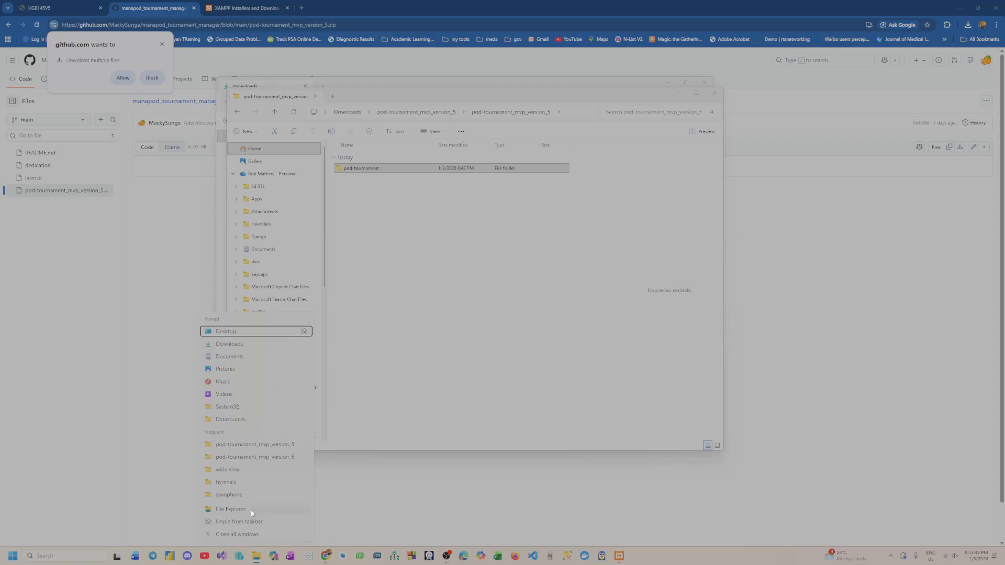
{"action": "left_click", "coordinate": [251, 510]}
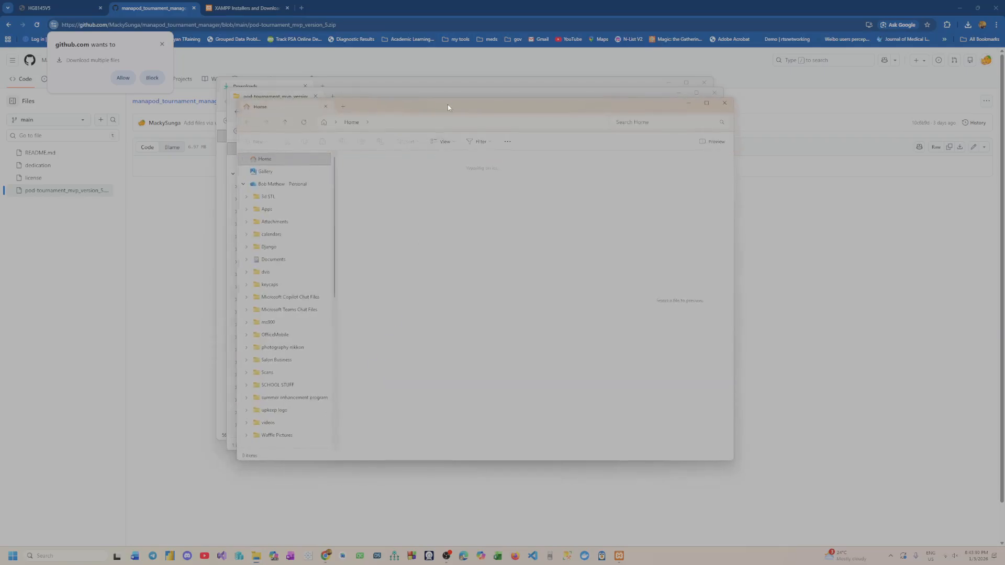
{"action": "left_click_drag", "start_coordinate": [447, 107], "coordinate": [614, 105]}
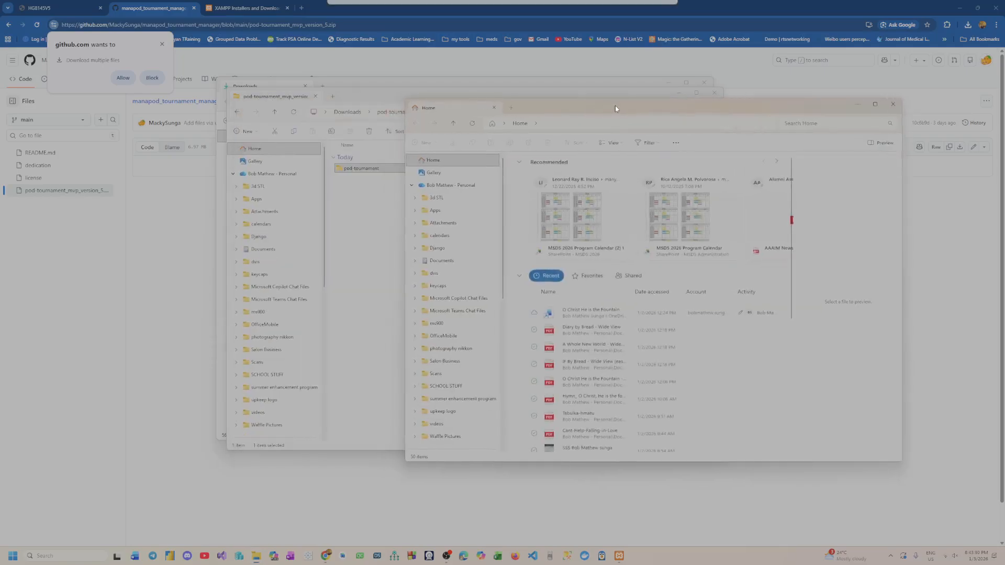
{"action": "left_click", "coordinate": [415, 184]}
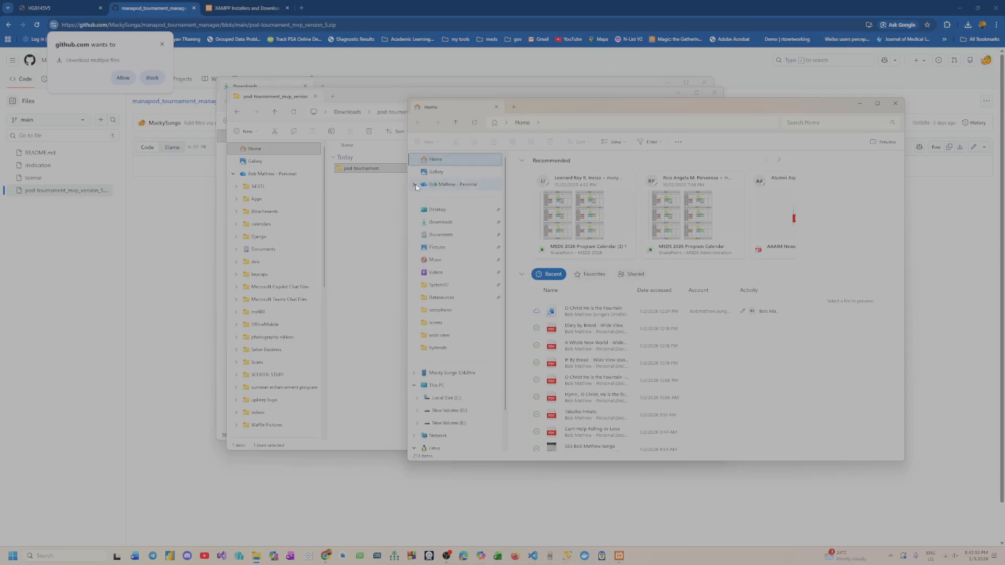
{"action": "left_click", "coordinate": [444, 400]}
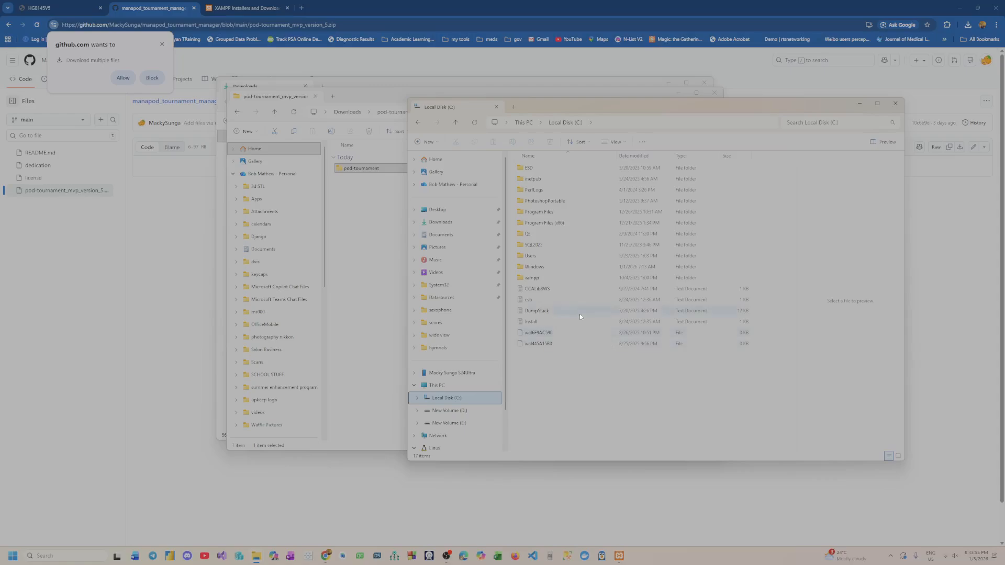
{"action": "double_click", "coordinate": [547, 278]}
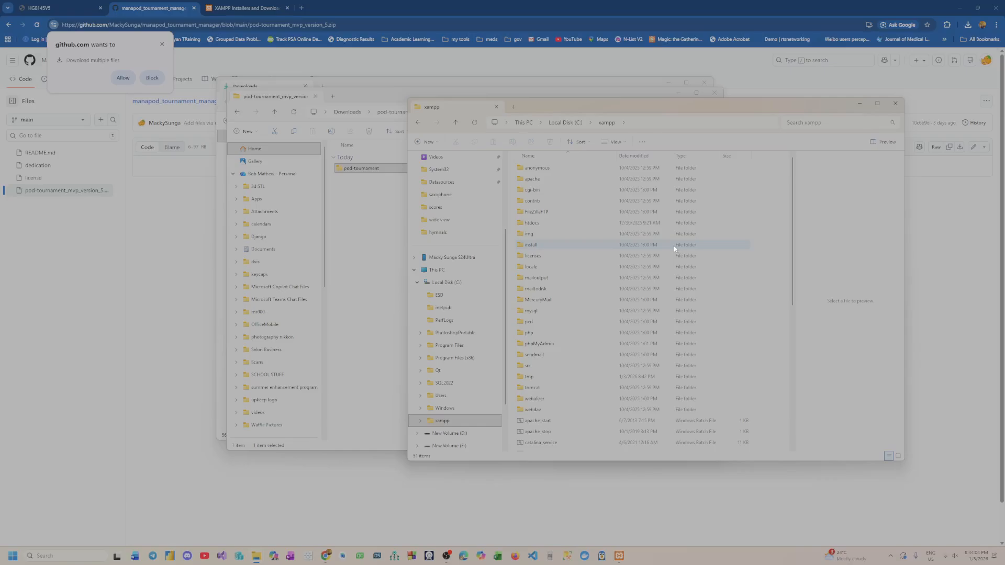
{"action": "double_click", "coordinate": [560, 225]}
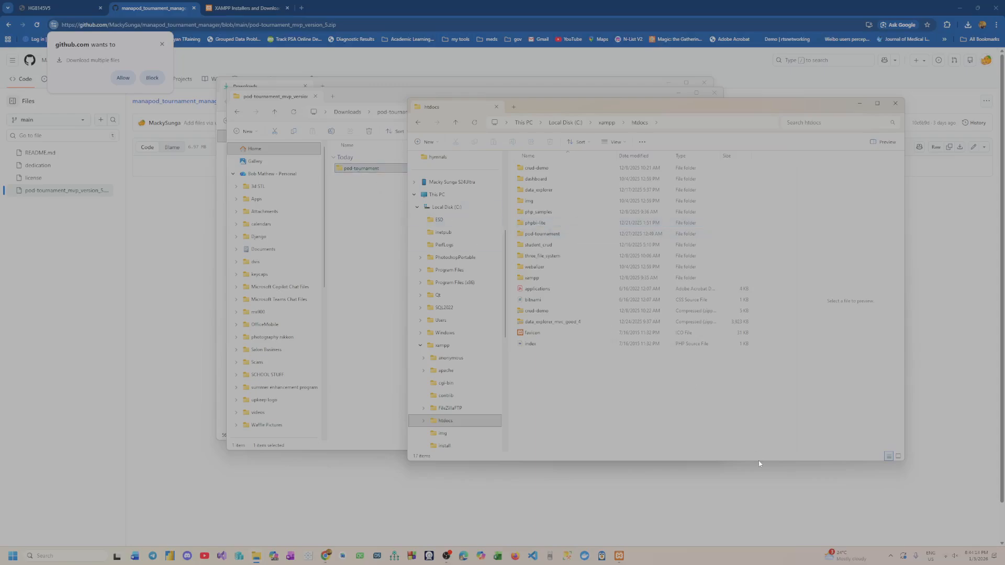
{"action": "left_click", "coordinate": [561, 235]}
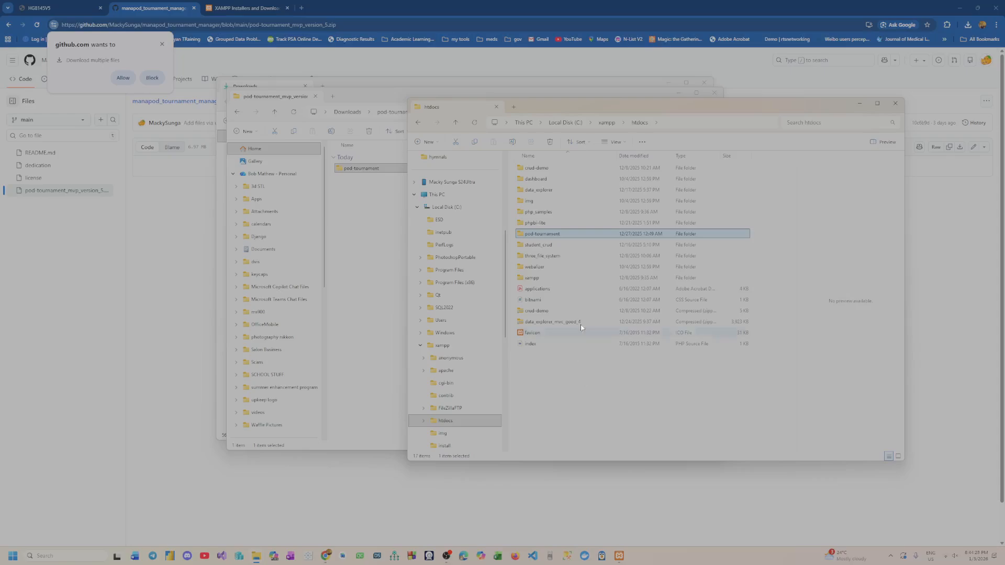
Close the extracted pod-tournament_mvp_version_5 and Downloads windows, and move the htdocs window aside to uncover the browser
{"action": "left_click", "coordinate": [359, 208]}
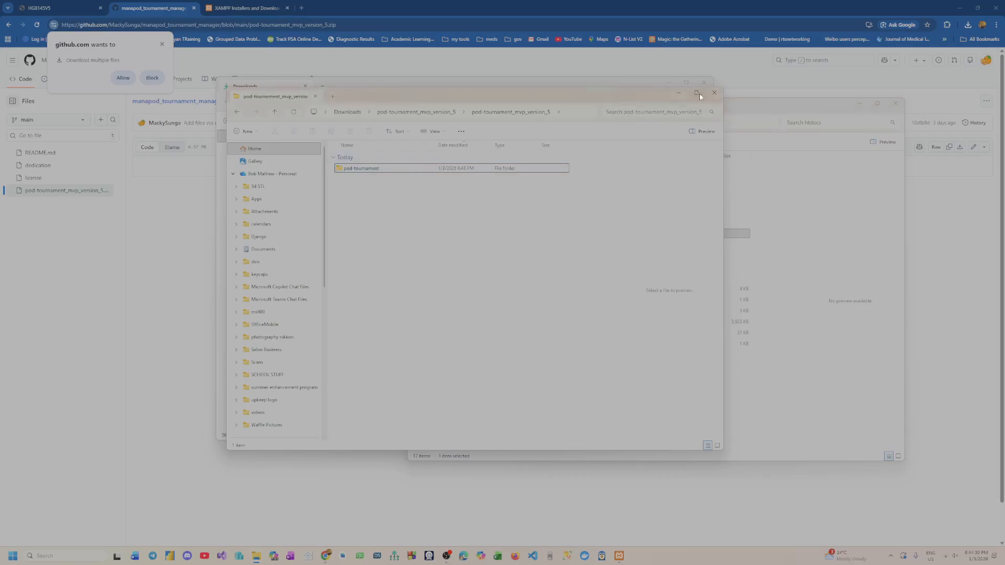
{"action": "left_click", "coordinate": [714, 92]}
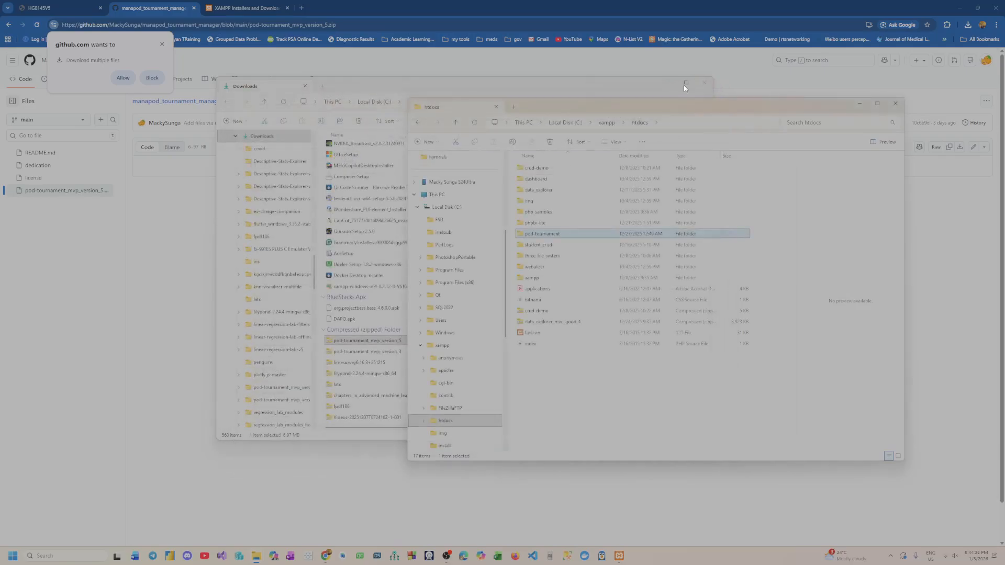
{"action": "left_click", "coordinate": [703, 85]}
{"action": "left_click_drag", "start_coordinate": [700, 106], "coordinate": [360, 139]}
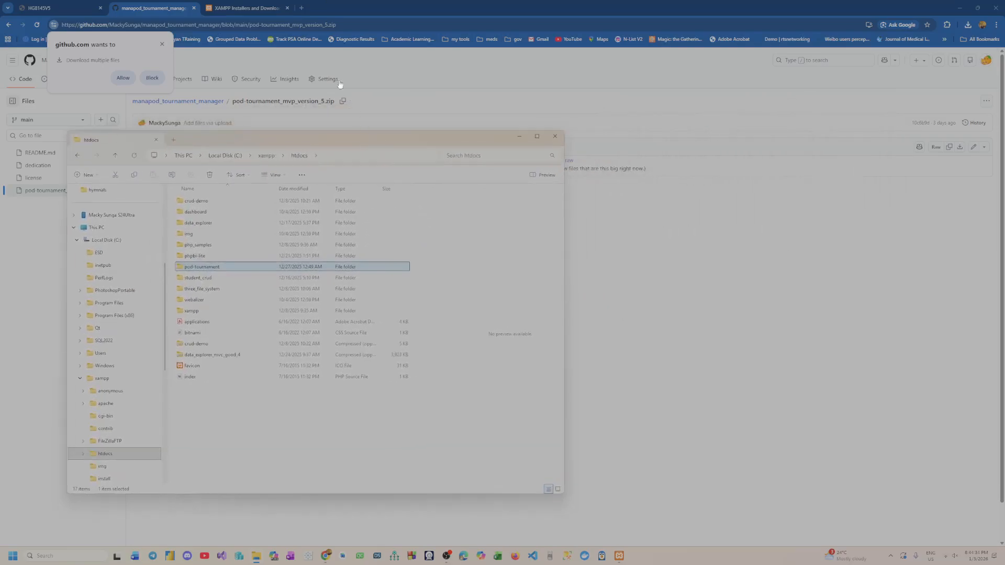
Load localhost/pod-tournament in a new browser tab and open its public folder
{"action": "left_click", "coordinate": [309, 9]}
{"action": "left_click", "coordinate": [302, 8]}
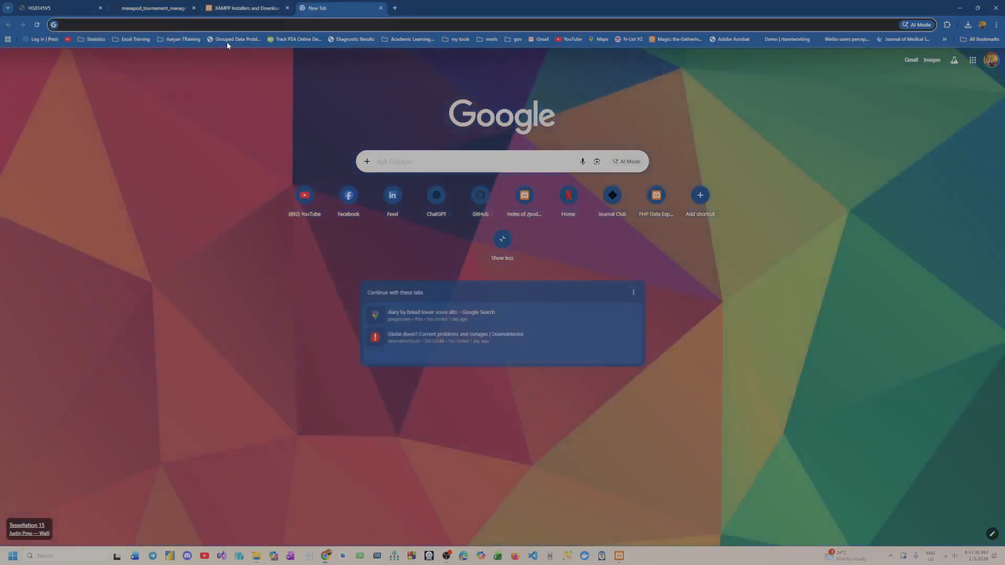
{"action": "type", "text": "l"}
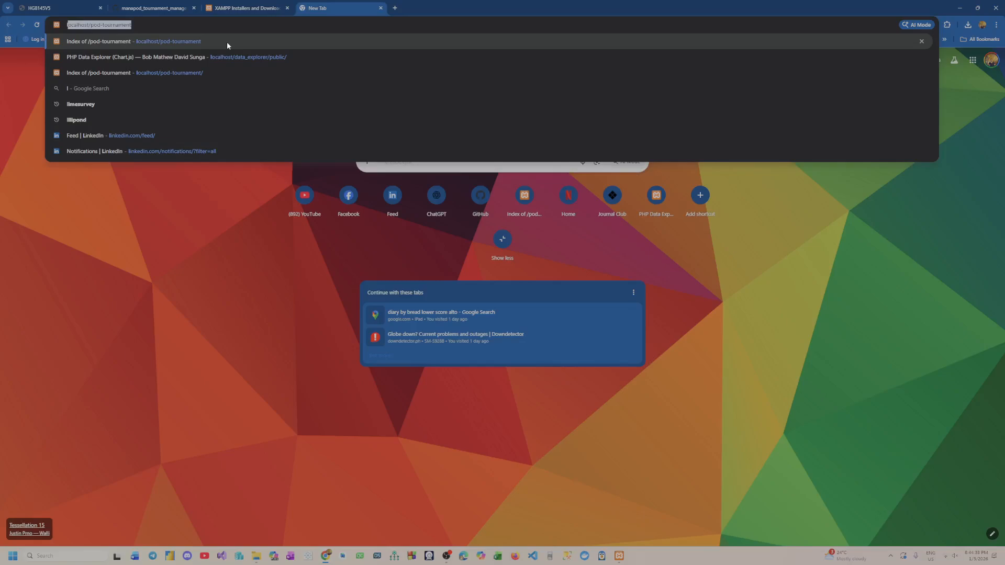
{"action": "type", "text": "ocal"}
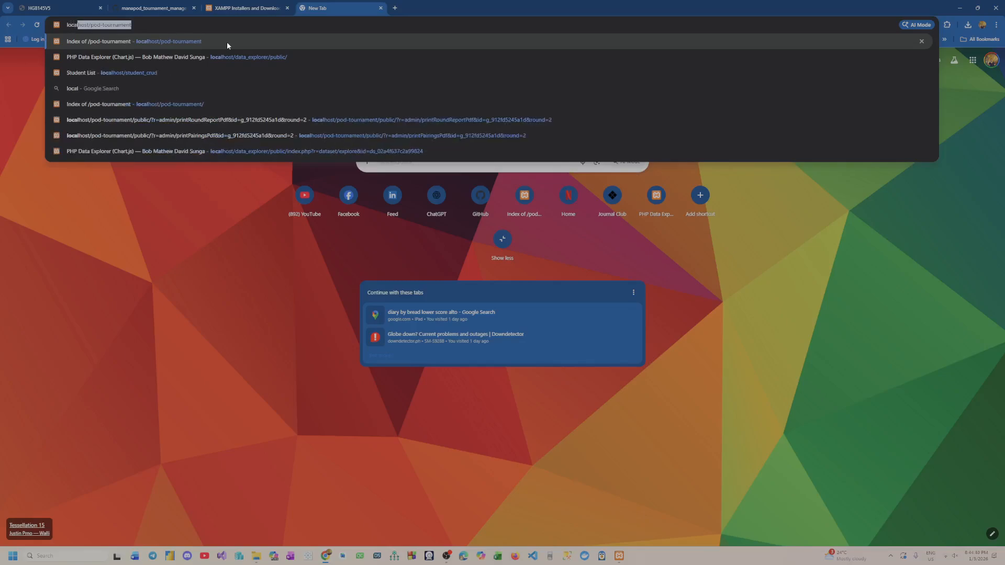
{"action": "type", "text": "host/"}
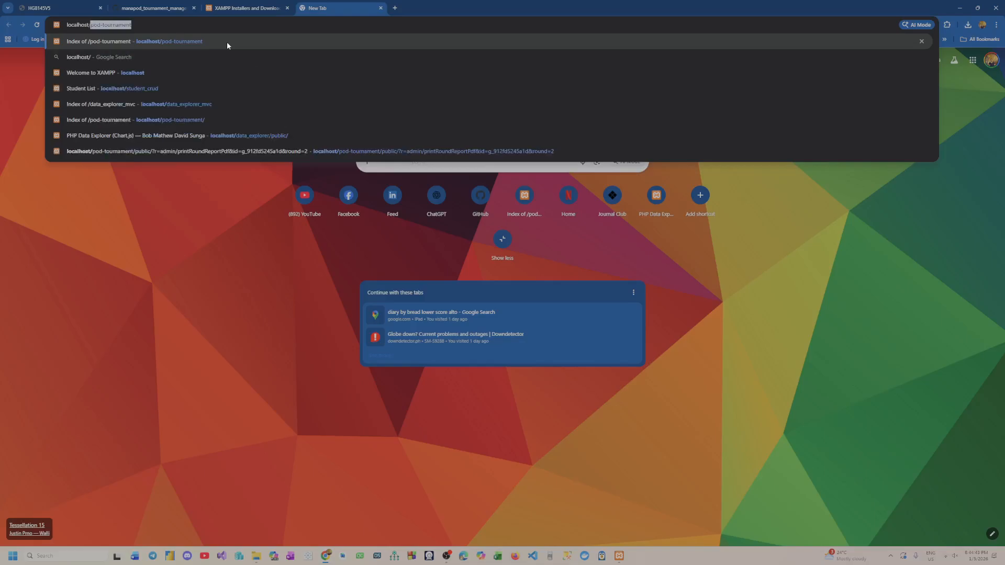
{"action": "key", "text": "End"}
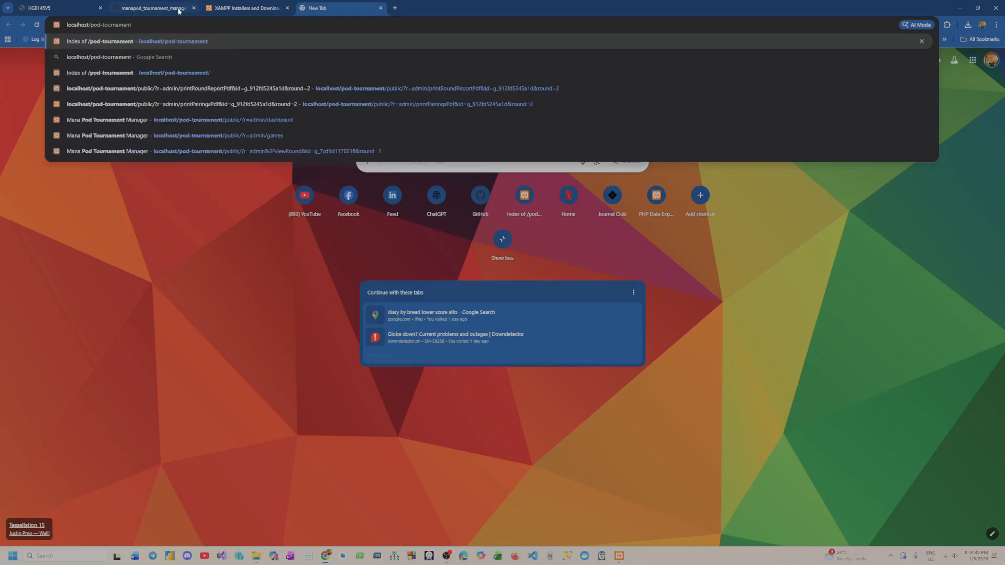
{"action": "left_click", "coordinate": [256, 556]}
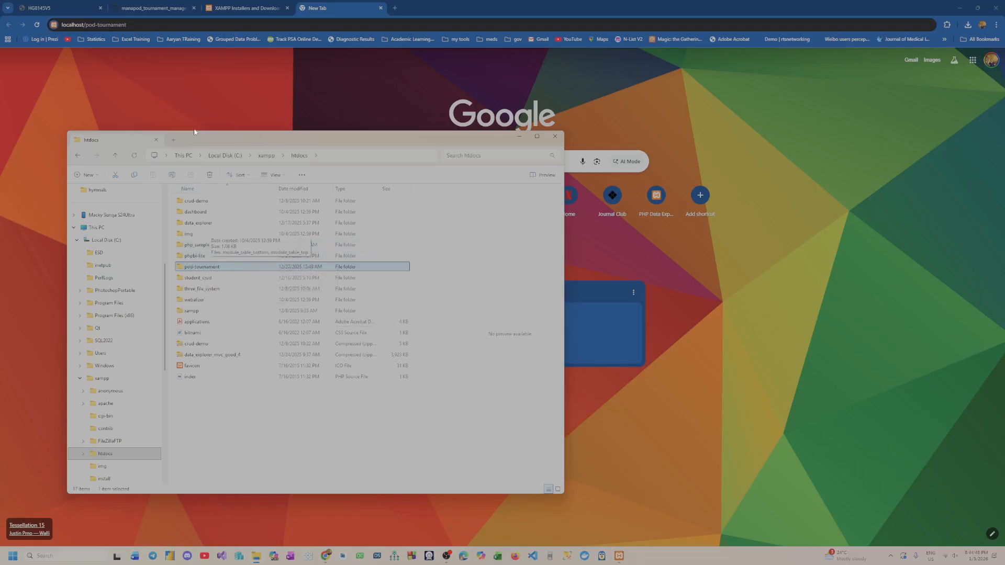
{"action": "left_click", "coordinate": [159, 24]}
{"action": "key", "text": "Return"}
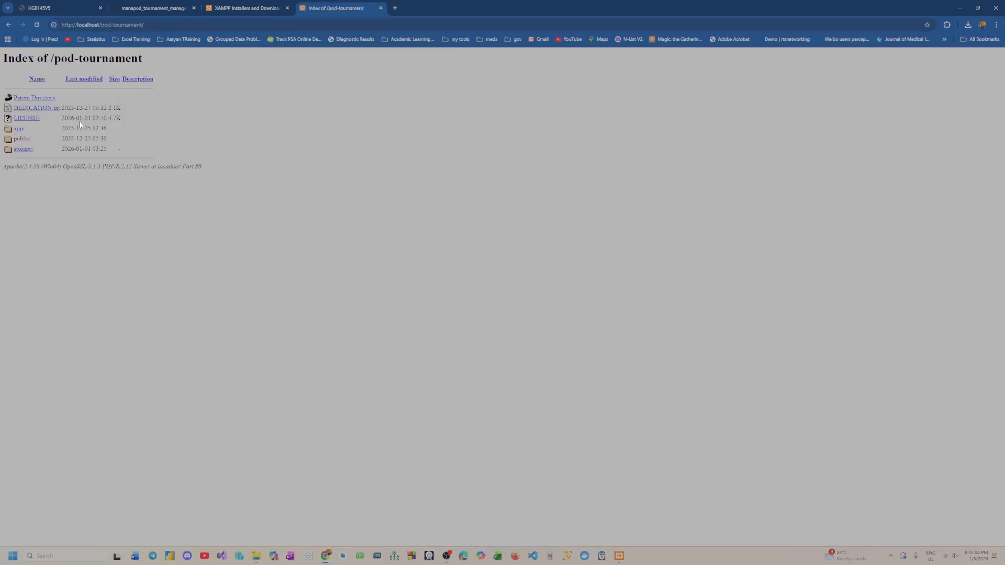
{"action": "left_click", "coordinate": [23, 140]}
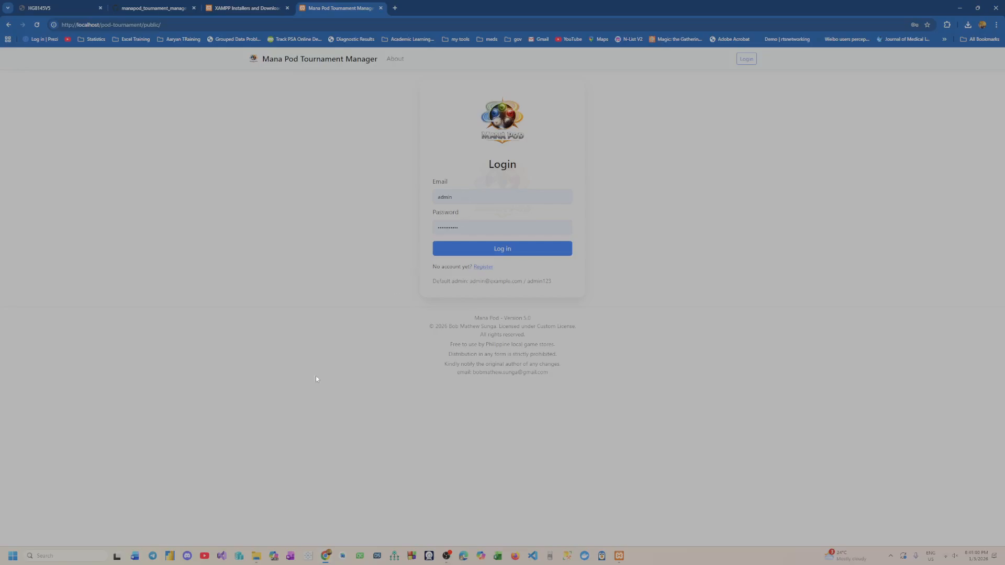
Switch to Word, start a blank document, and narrow and place its window beside the login form
{"action": "left_click", "coordinate": [135, 557]}
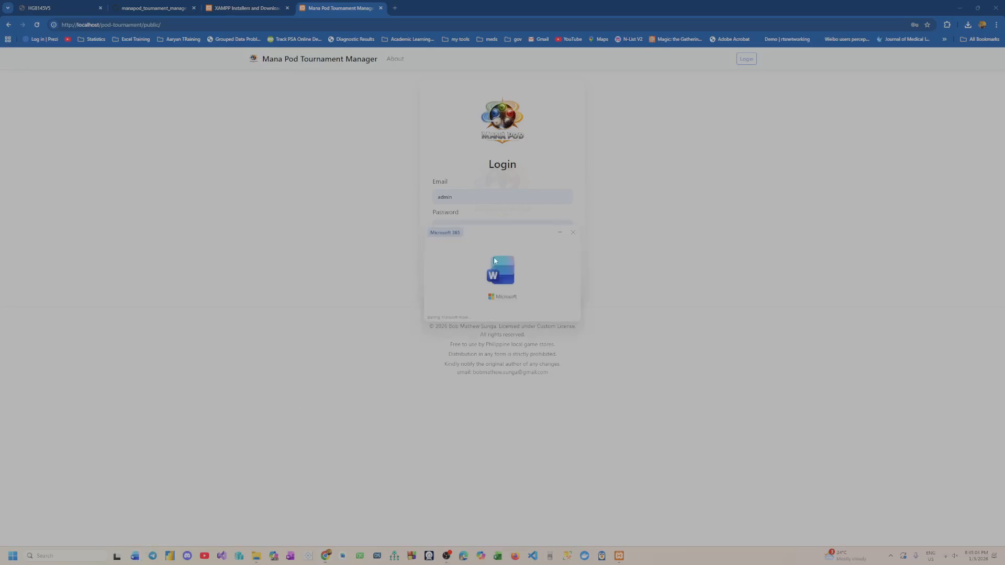
{"action": "left_click", "coordinate": [404, 106]}
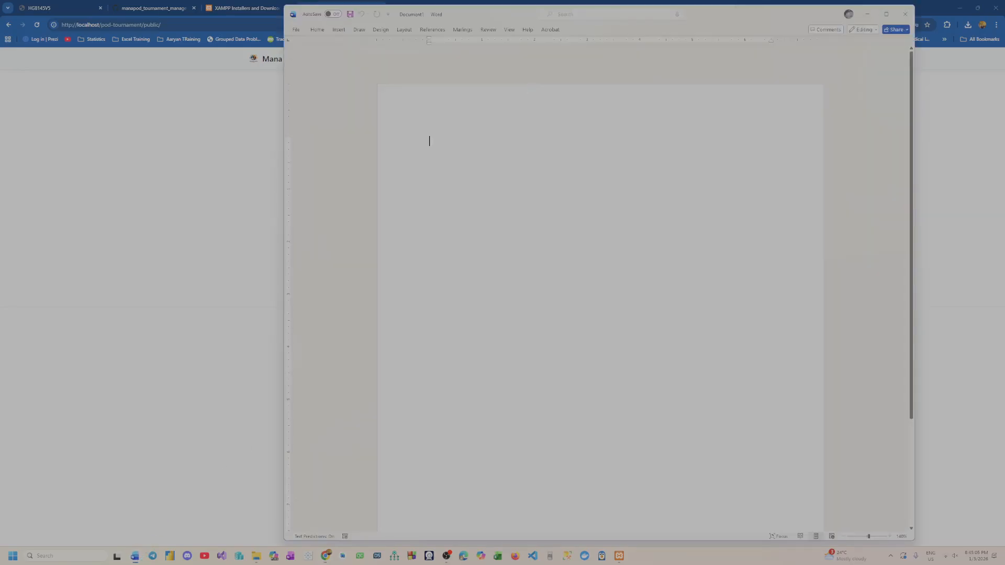
{"action": "left_click_drag", "start_coordinate": [791, 8], "coordinate": [517, 181]}
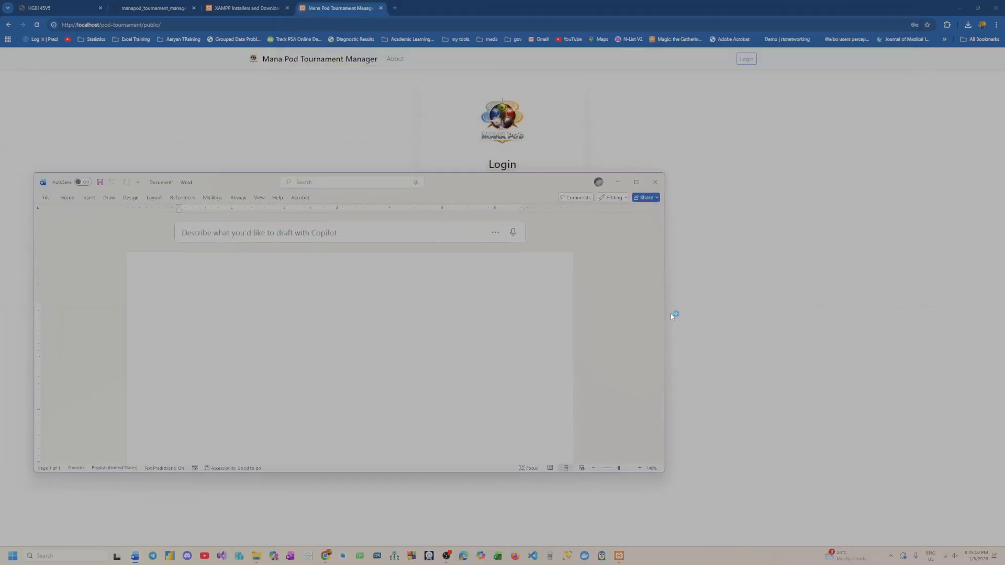
{"action": "left_click_drag", "start_coordinate": [672, 316], "coordinate": [340, 317]}
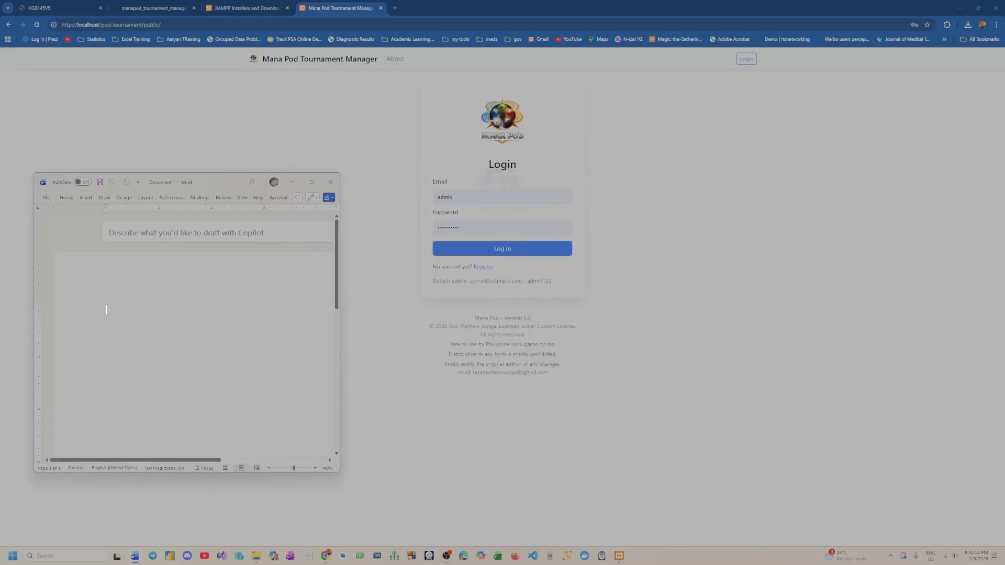
Write the default admin email and the default admin password on two separate lines of the document
{"action": "type", "text": "admin@"}
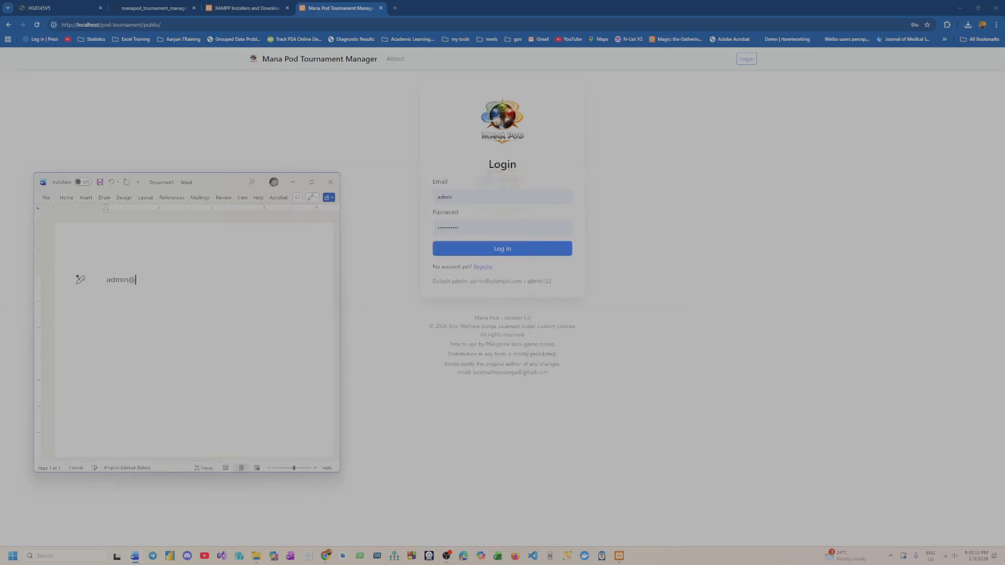
{"action": "type", "text": "example.com"}
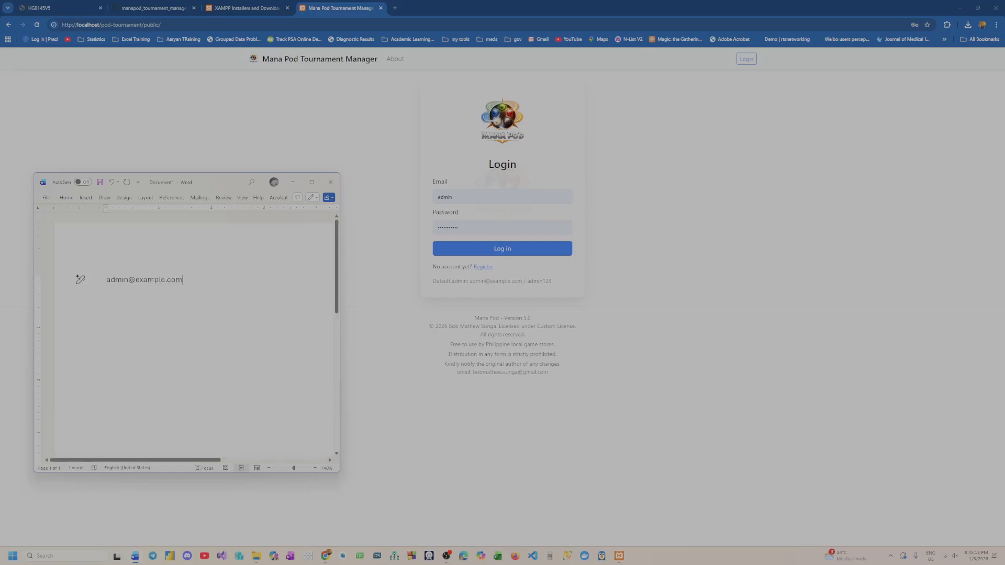
{"action": "key", "text": "Return"}
{"action": "type", "text": "a"}
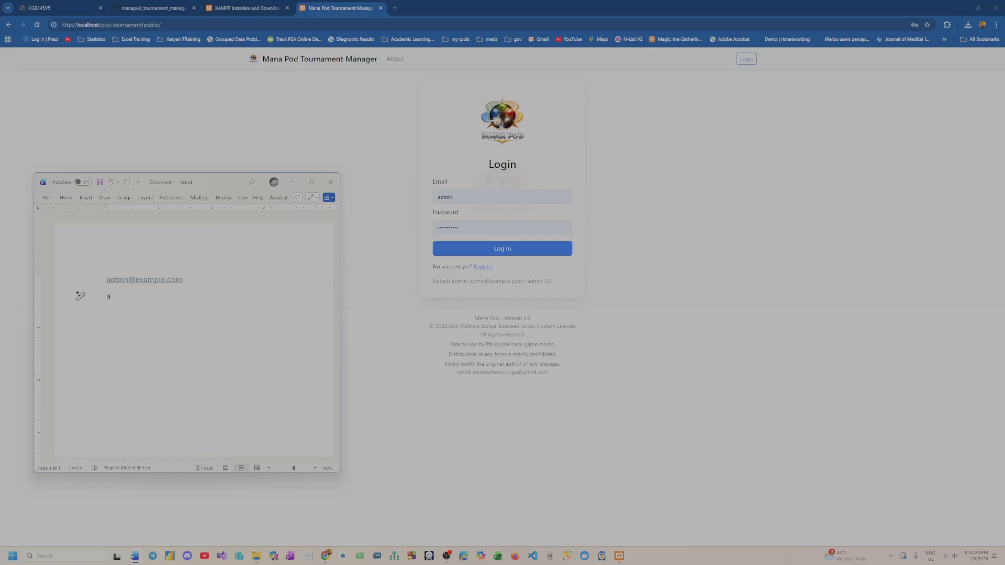
{"action": "type", "text": "dmin123"}
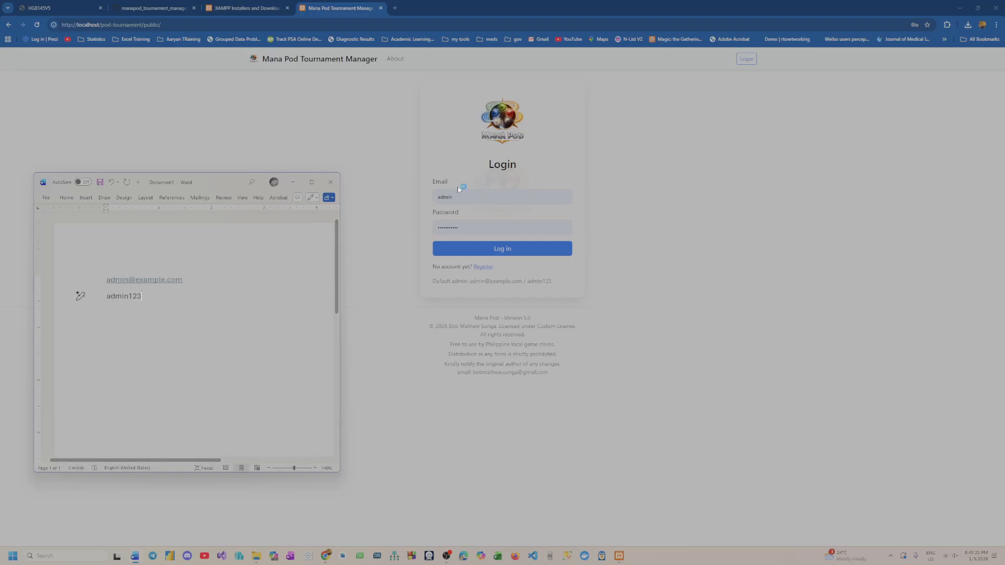
{"action": "left_click_drag", "start_coordinate": [142, 296], "coordinate": [105, 282]}
{"action": "left_click", "coordinate": [228, 342]}
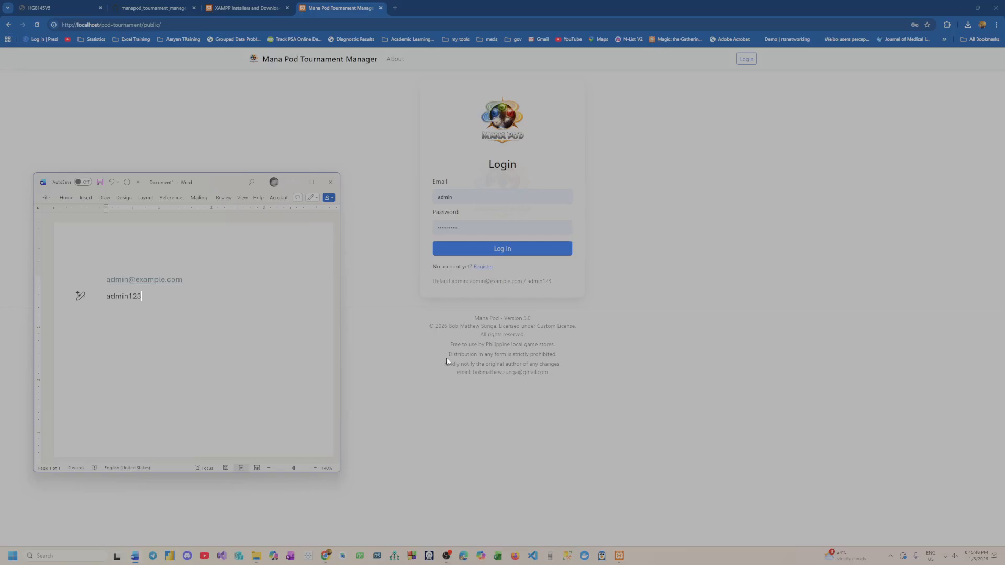
Log in to Mana Pod Tournament Manager with the default admin email and account password, and dismiss the browser's password-change notice
{"action": "left_click_drag", "start_coordinate": [461, 195], "coordinate": [399, 196]}
{"action": "type", "text": "admin"}
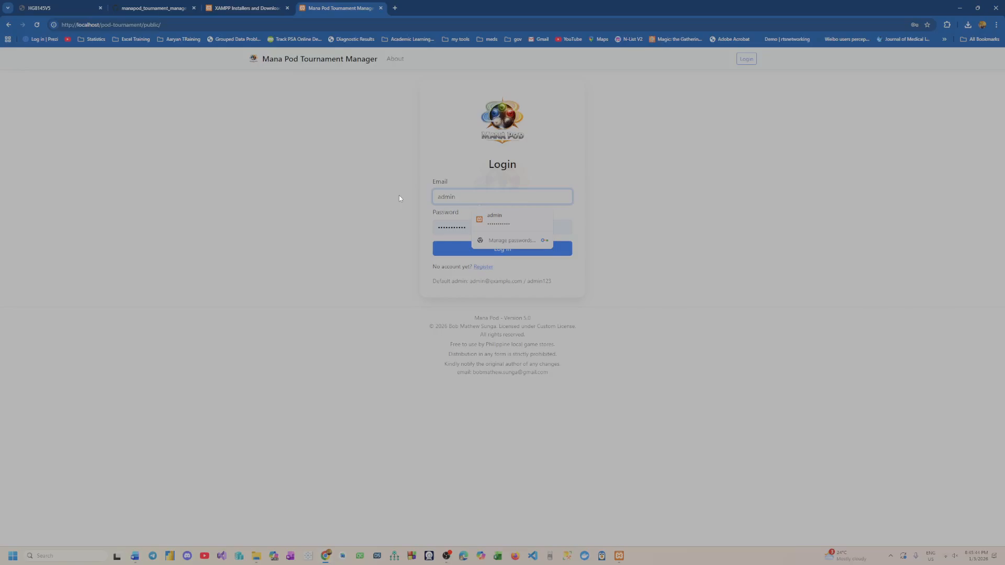
{"action": "type", "text": "@example.c"}
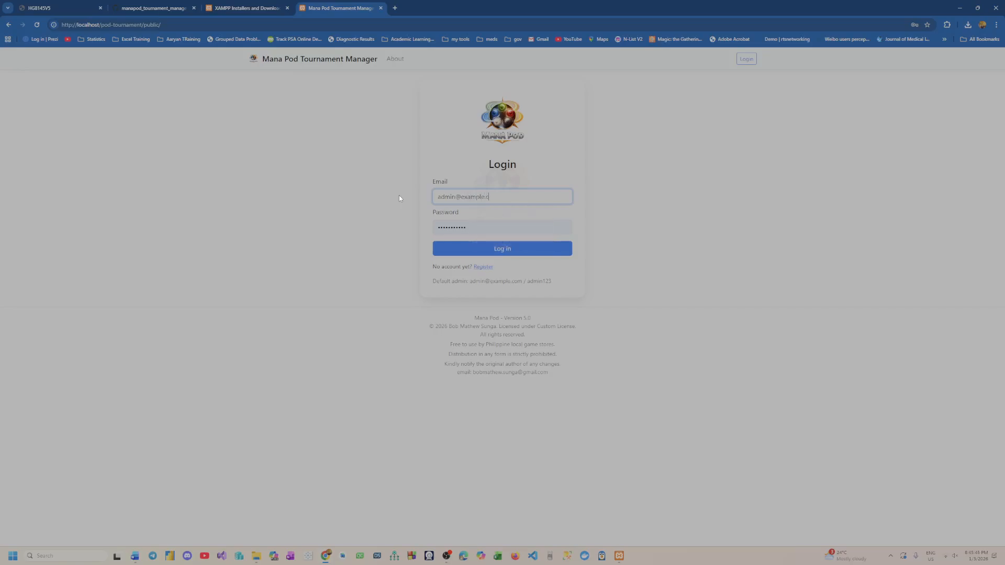
{"action": "type", "text": "om"}
{"action": "key", "text": "Tab"}
{"action": "key", "text": "BackSpace"}
{"action": "type", "text": "admin123"}
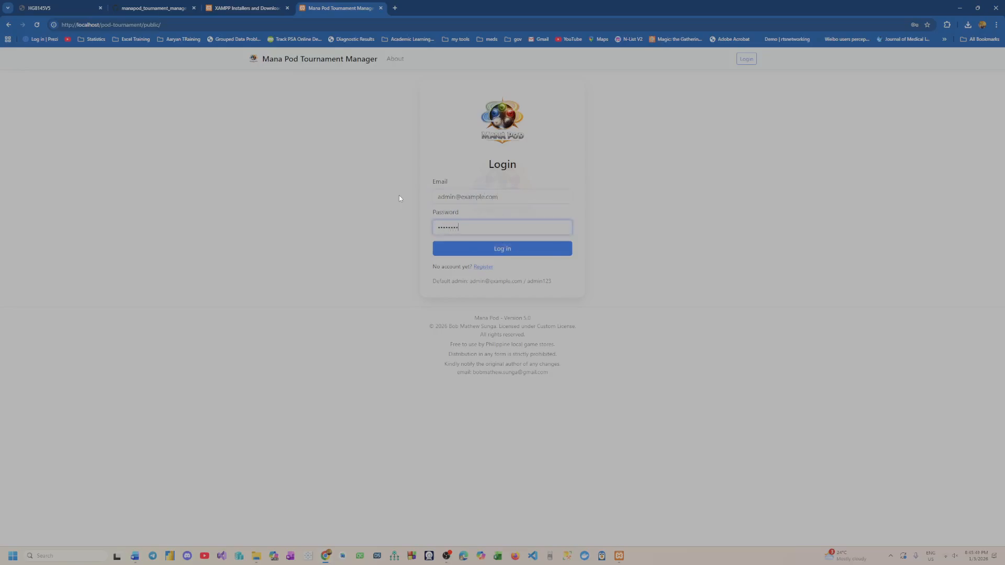
{"action": "left_click", "coordinate": [513, 249]}
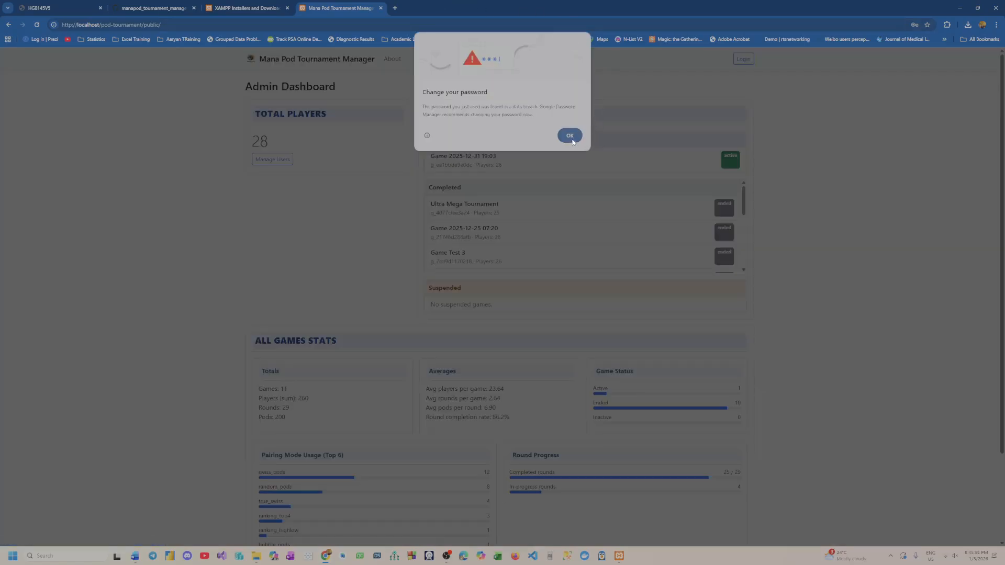
{"action": "left_click", "coordinate": [570, 138]}
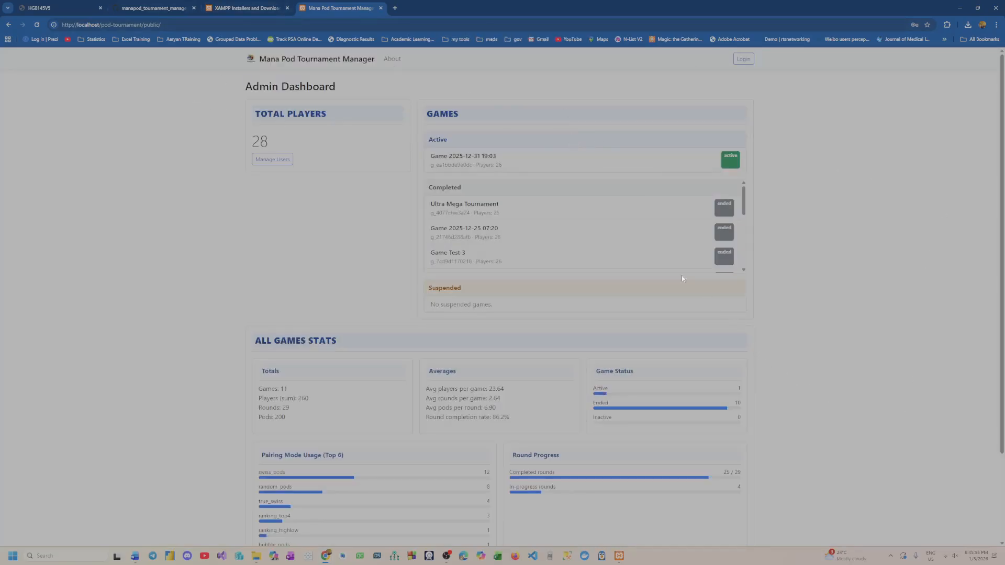
Reload the tournament manager page and open the Admin Dashboard from the site title
{"action": "left_click", "coordinate": [36, 25]}
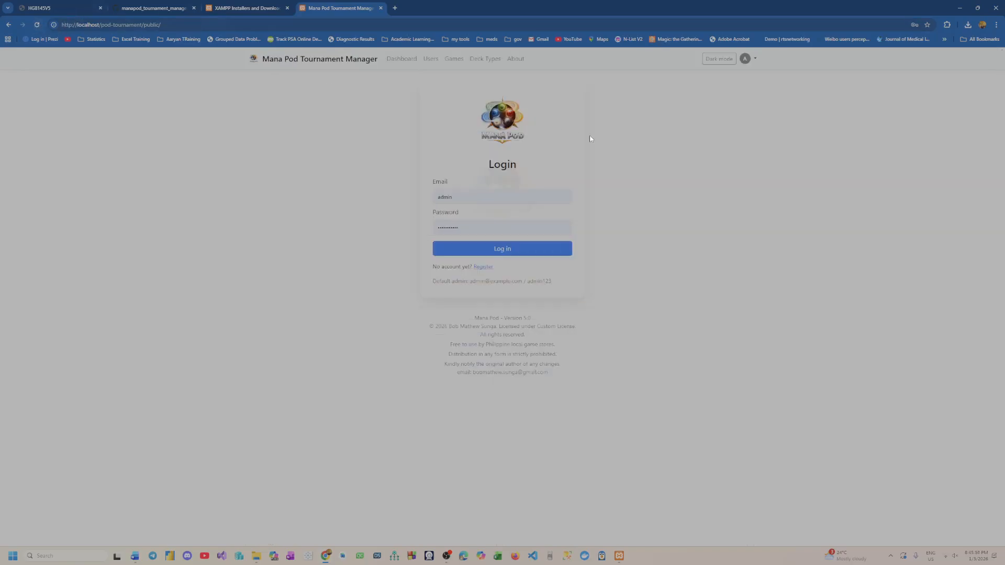
{"action": "left_click", "coordinate": [272, 60]}
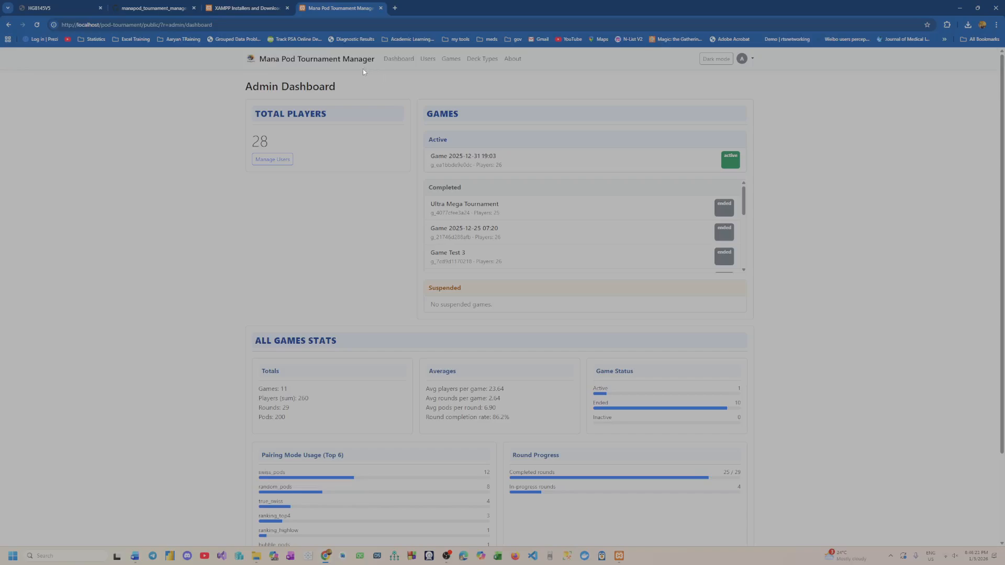
Review the Admin Dashboard's games and statistics in light mode, preview the page in dark mode, and return to light mode
{"action": "scroll", "coordinate": [845, 250], "scroll_direction": "down", "scroll_amount": 2}
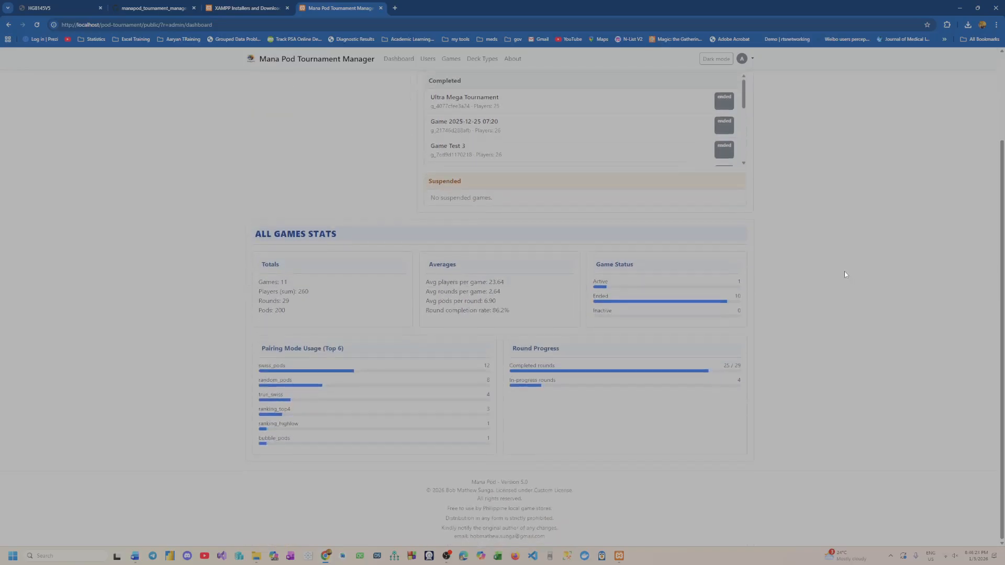
{"action": "scroll", "coordinate": [840, 293], "scroll_direction": "up", "scroll_amount": 2}
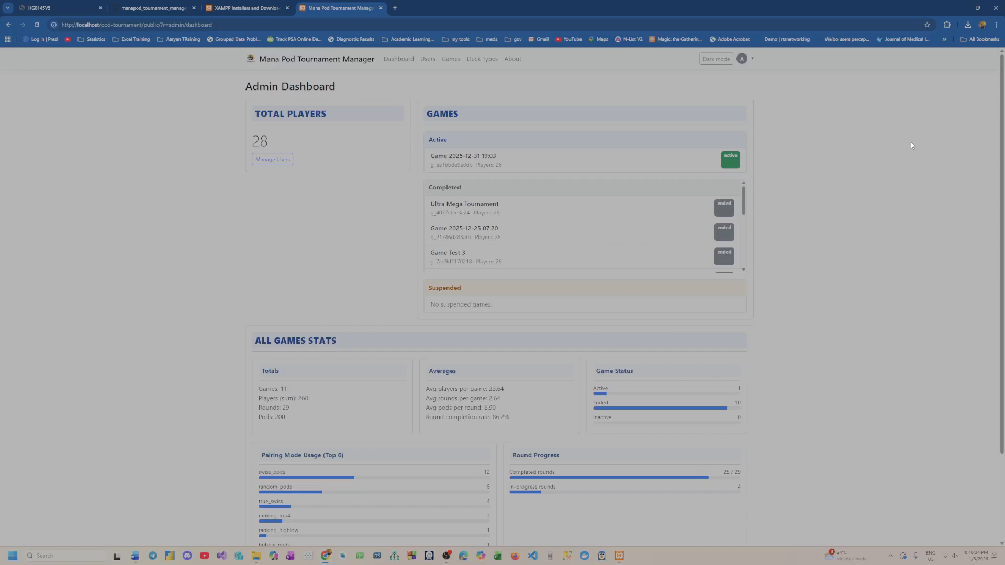
{"action": "left_click", "coordinate": [716, 62]}
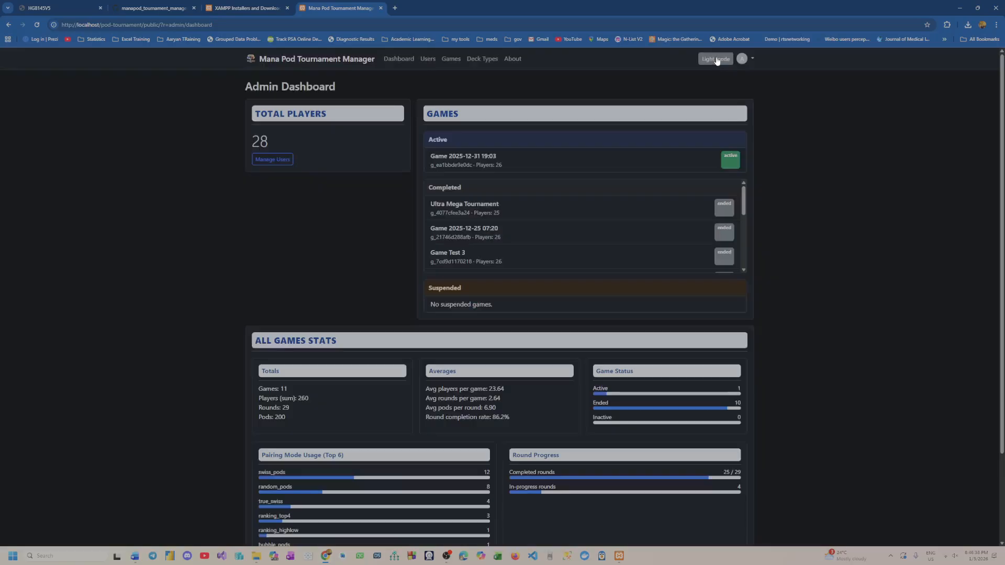
{"action": "scroll", "coordinate": [819, 241], "scroll_direction": "down", "scroll_amount": 3}
{"action": "scroll", "coordinate": [819, 246], "scroll_direction": "up", "scroll_amount": 3}
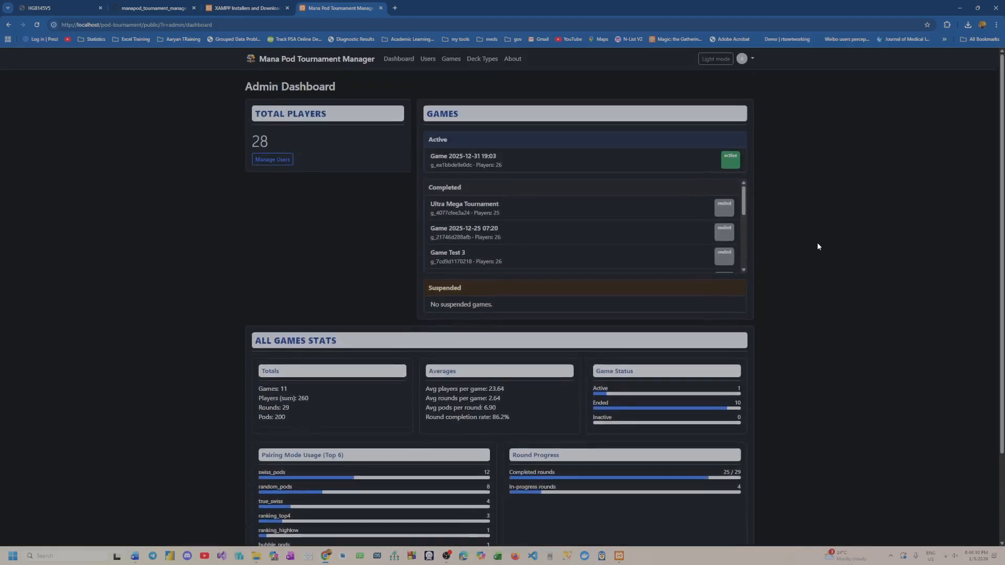
{"action": "left_click", "coordinate": [717, 59]}
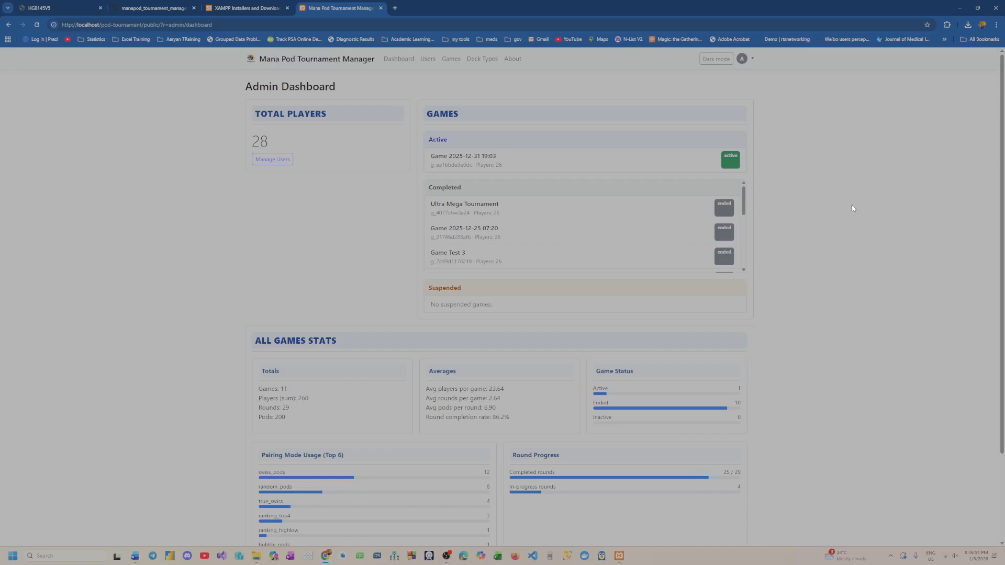
Remove the HG8145V5 tab from the browser window and look over the Admin Dashboard down to its footer
{"action": "left_click_drag", "start_coordinate": [62, 6], "coordinate": [0, 13]}
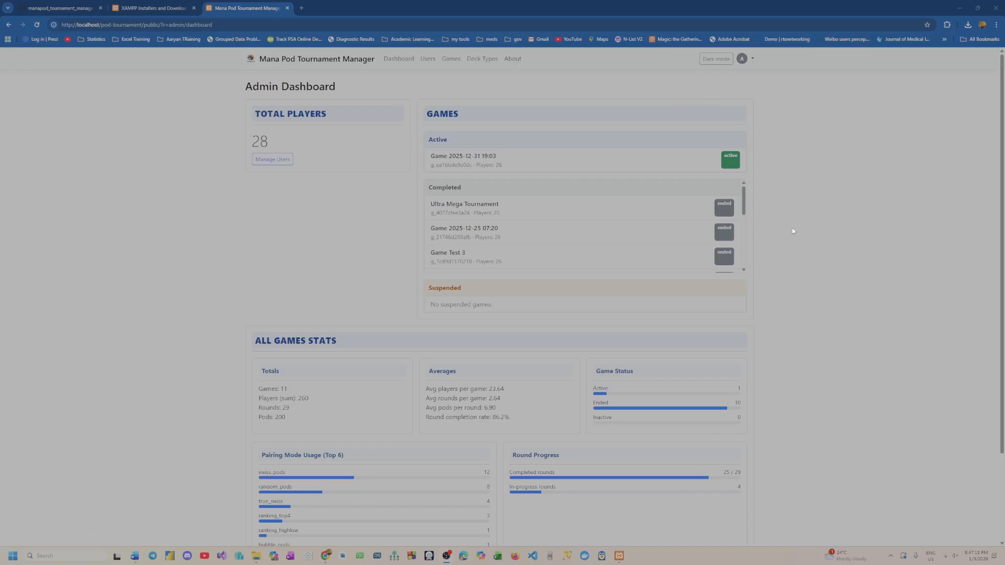
{"action": "scroll", "coordinate": [750, 239], "scroll_direction": "down", "scroll_amount": 2}
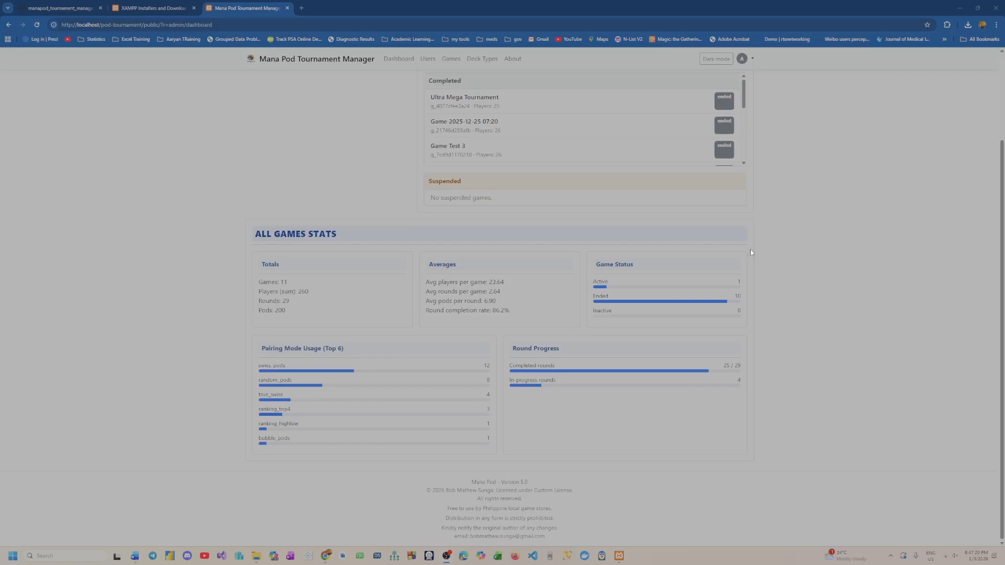
{"action": "scroll", "coordinate": [785, 314], "scroll_direction": "up", "scroll_amount": 2}
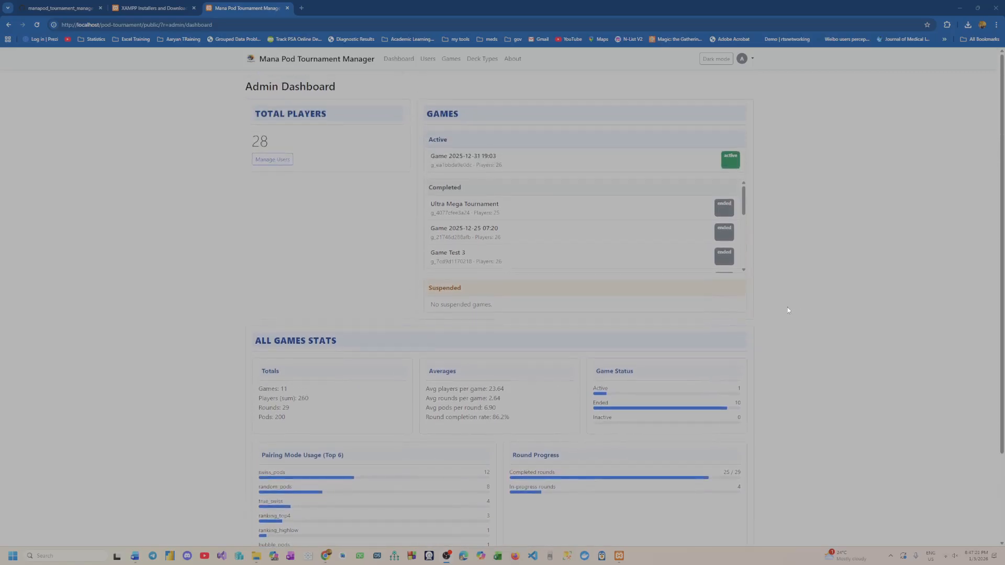